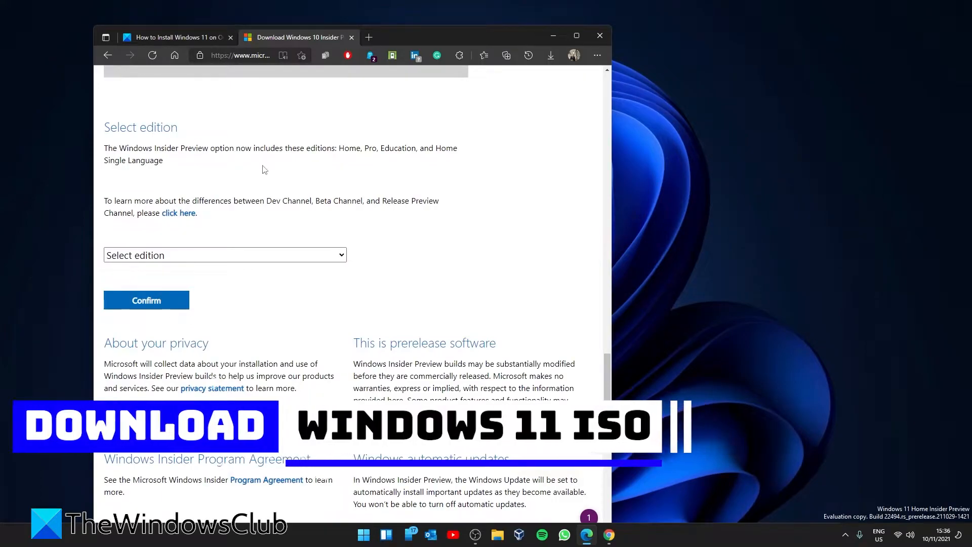
# Select and confirm the Windows 11 Beta Channel Insider Preview edition
pyautogui.click(343, 254)
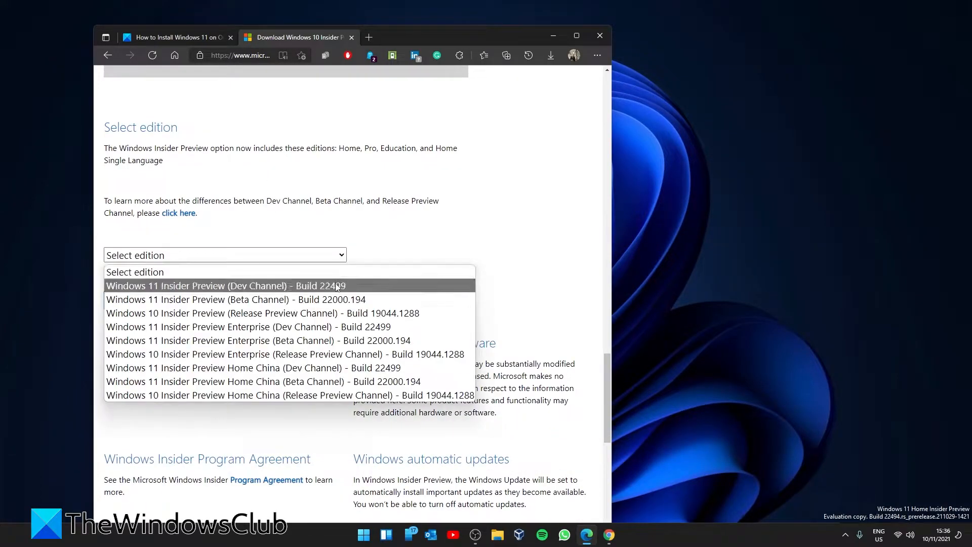
pyautogui.click(283, 299)
pyautogui.click(146, 299)
# Choose English, start the 64-bit ISO download for build 22000.194, then cancel it
pyautogui.click(228, 178)
pyautogui.click(287, 306)
pyautogui.click(147, 226)
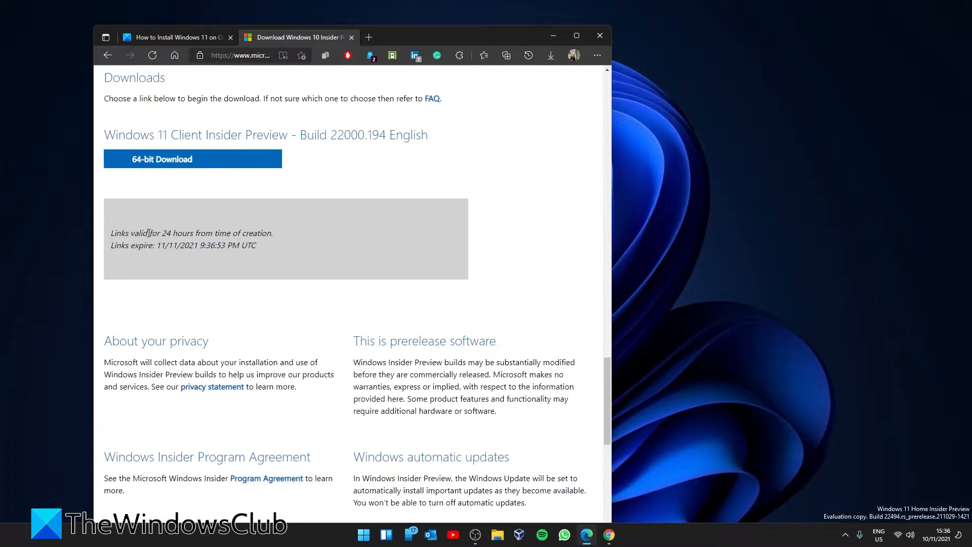
pyautogui.click(205, 166)
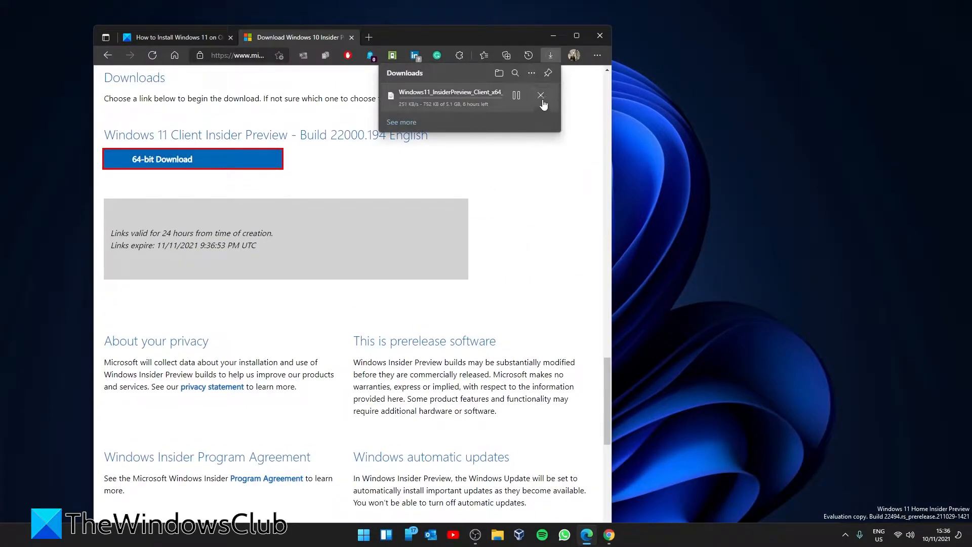
pyautogui.click(540, 93)
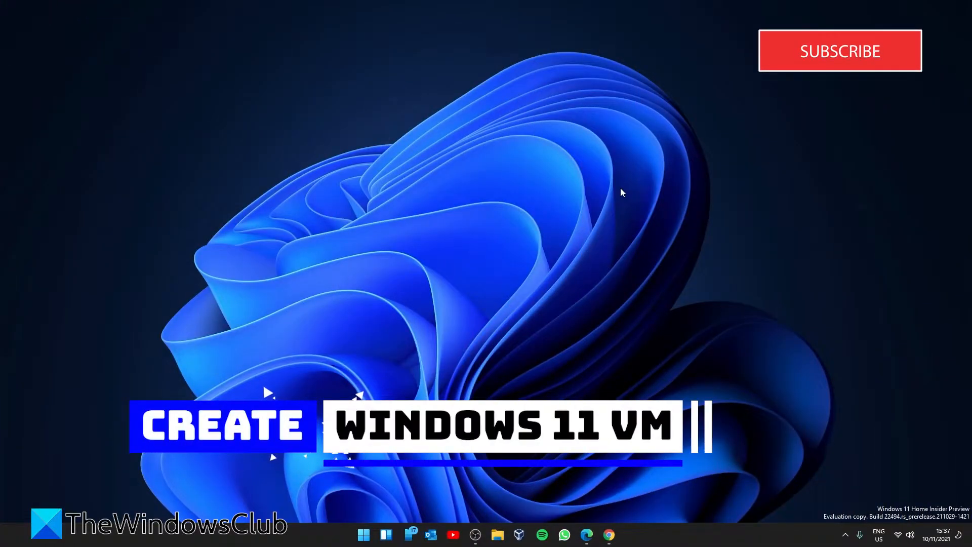
# In VirtualBox Manager, create a new machine named WINDOWS 11T with 5220 MB of memory
pyautogui.click(519, 534)
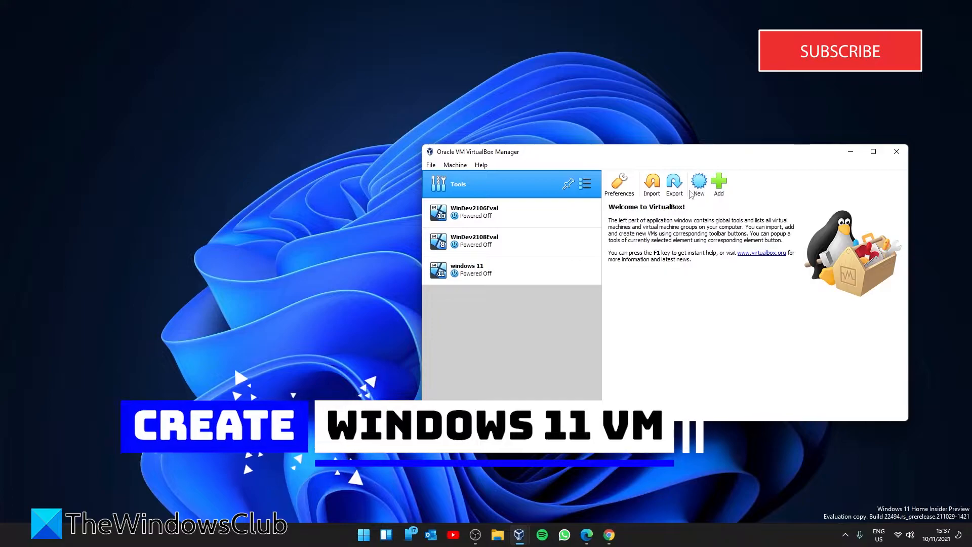
pyautogui.click(698, 187)
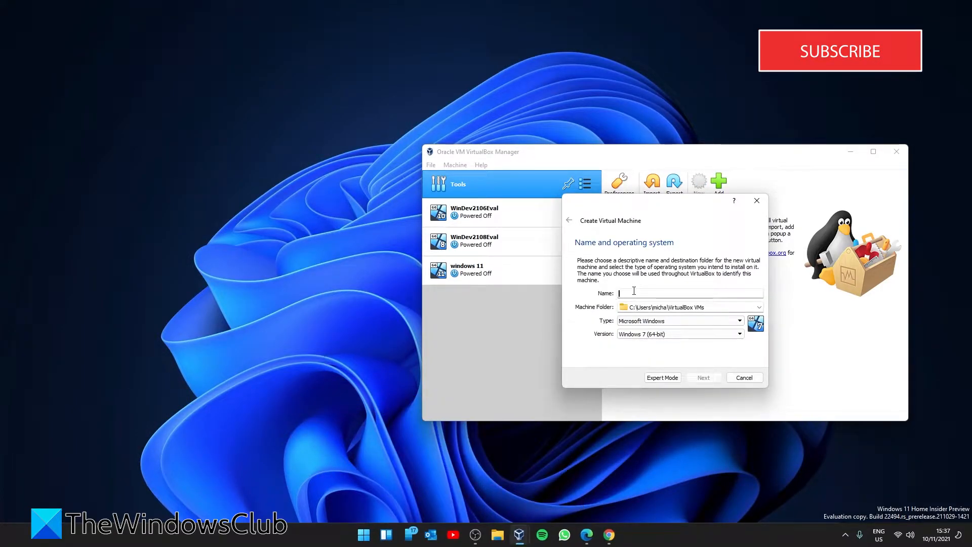
pyautogui.write('WINDOWS 11T')
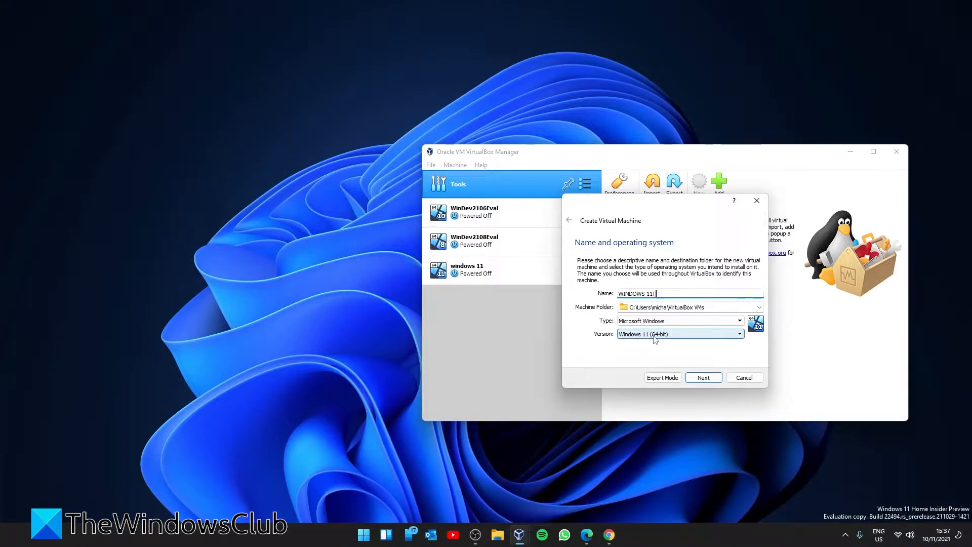
pyautogui.click(704, 378)
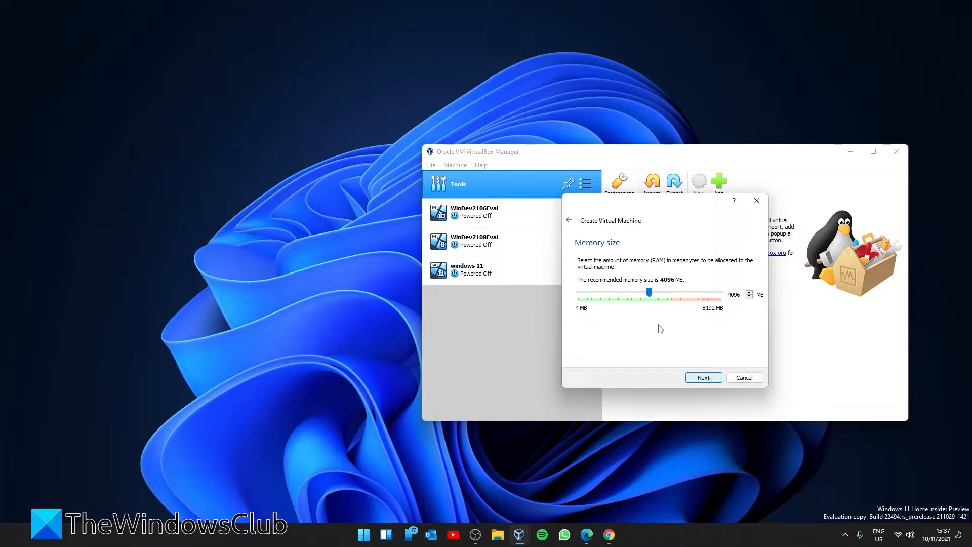
pyautogui.moveTo(649, 292); pyautogui.dragTo(669, 292)
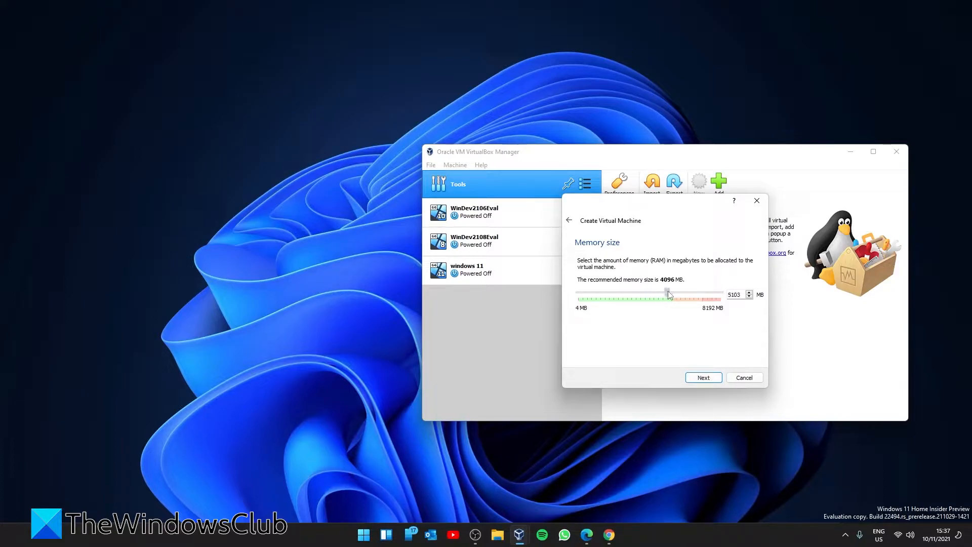
pyautogui.click(703, 377)
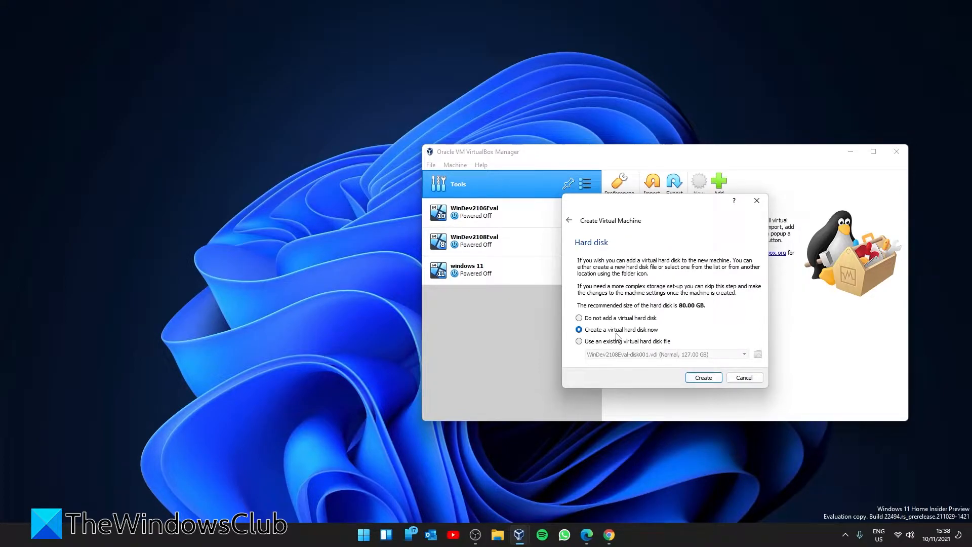
# Give WINDOWS 11T a new dynamically allocated 80 GB VDI hard disk
pyautogui.click(703, 378)
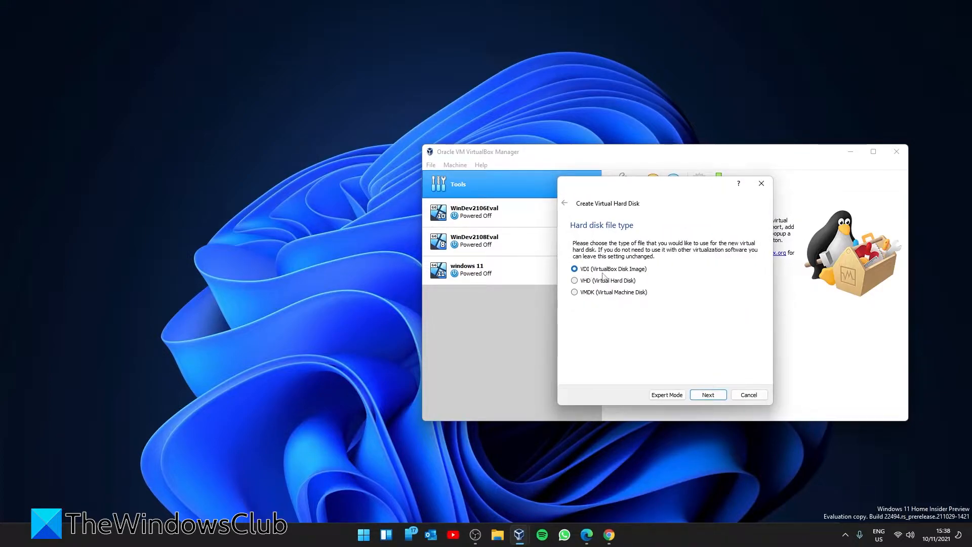
pyautogui.click(709, 396)
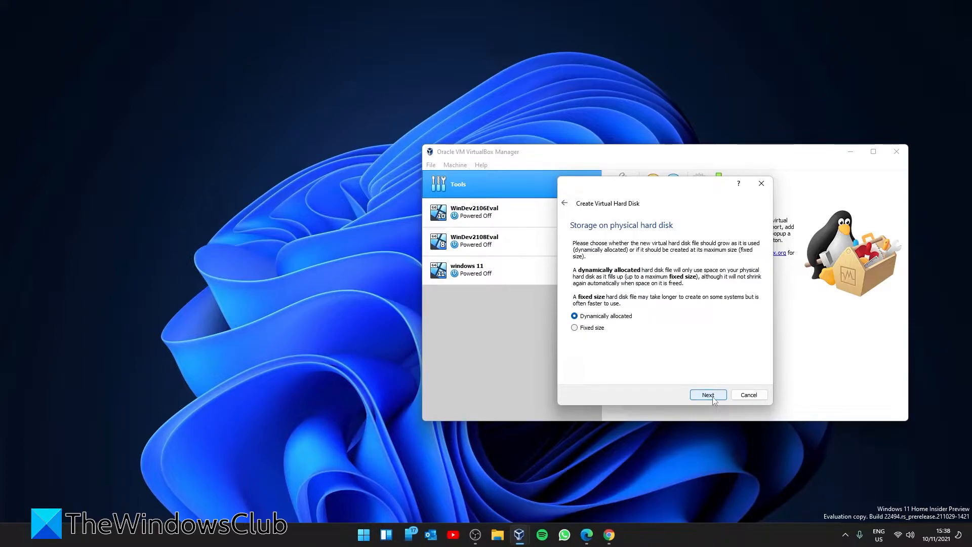
pyautogui.click(708, 395)
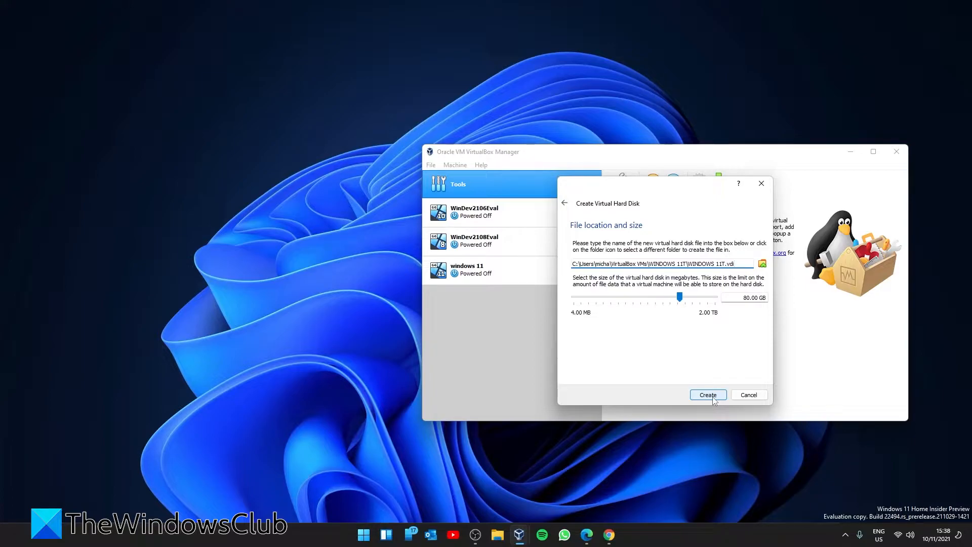
pyautogui.click(712, 397)
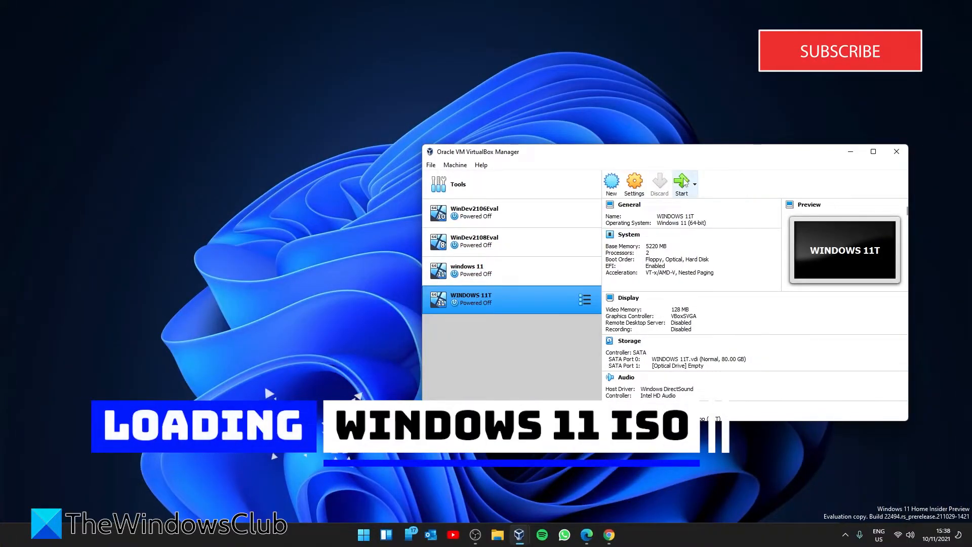
# Start WINDOWS 11T using the Windows 11 Insider Preview ISO as its start-up disk
pyautogui.click(680, 184)
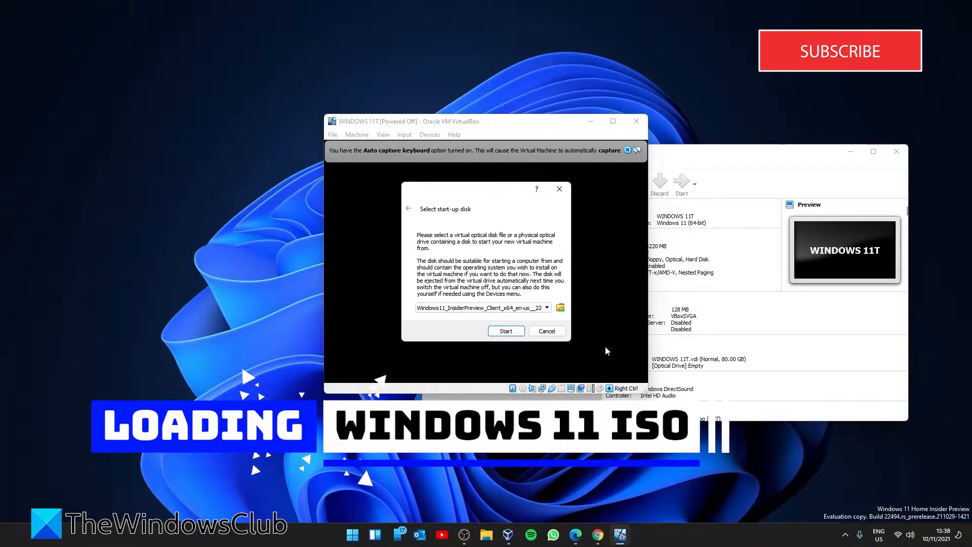
pyautogui.click(560, 307)
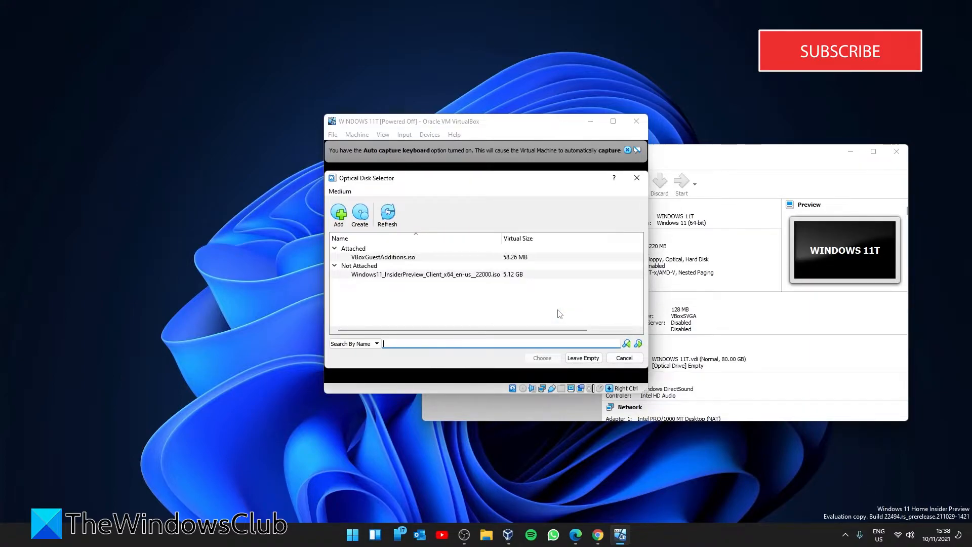
pyautogui.click(475, 274)
pyautogui.click(542, 358)
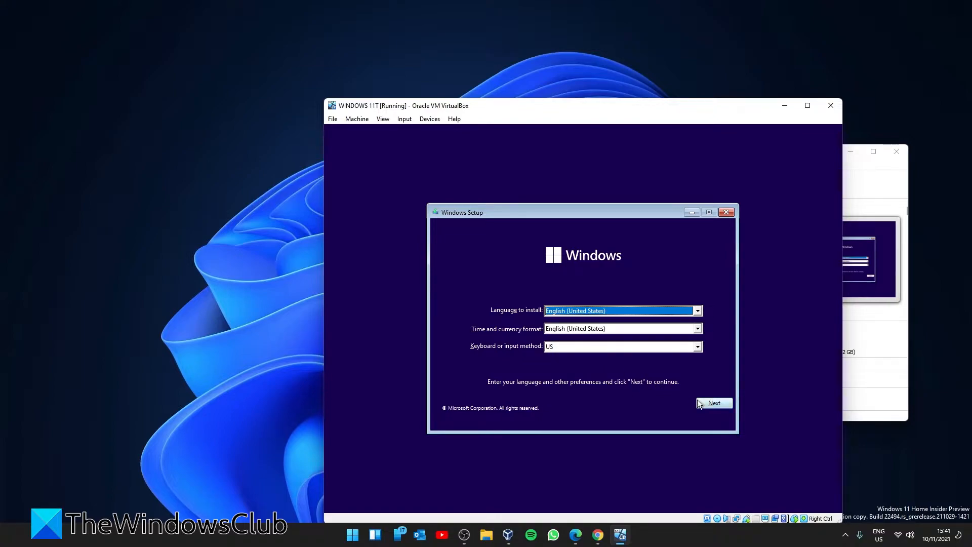
# Accept the language defaults, install without a product key, and select Windows 11 Pro
pyautogui.click(712, 404)
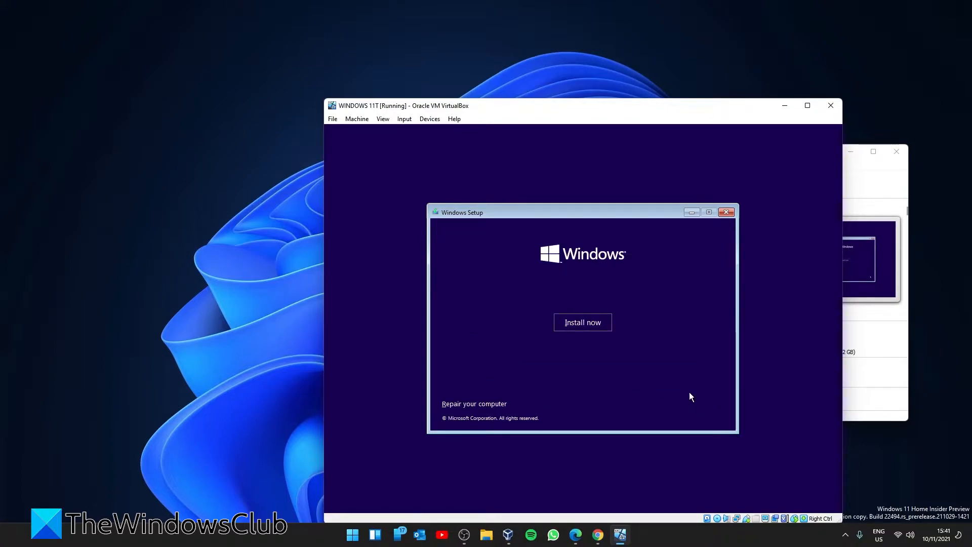
pyautogui.click(587, 323)
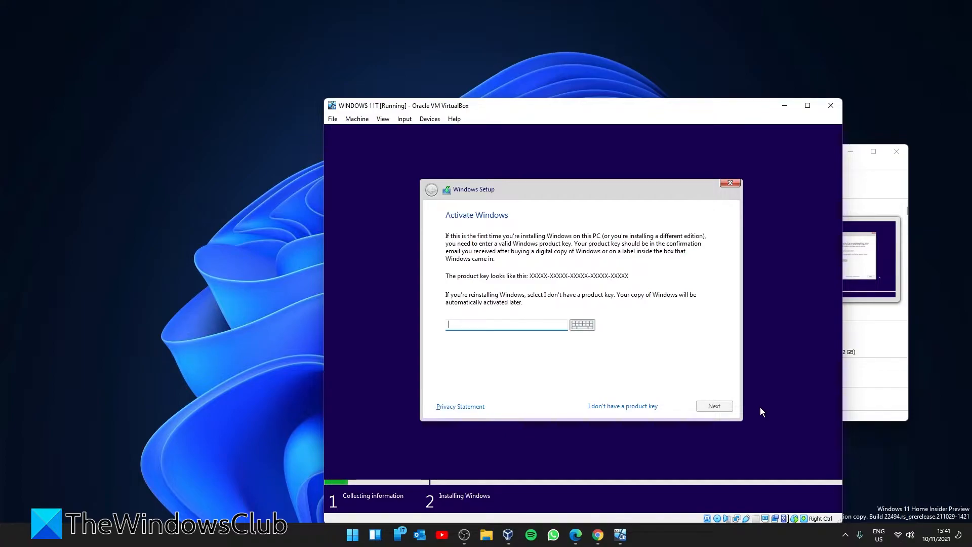
pyautogui.click(607, 406)
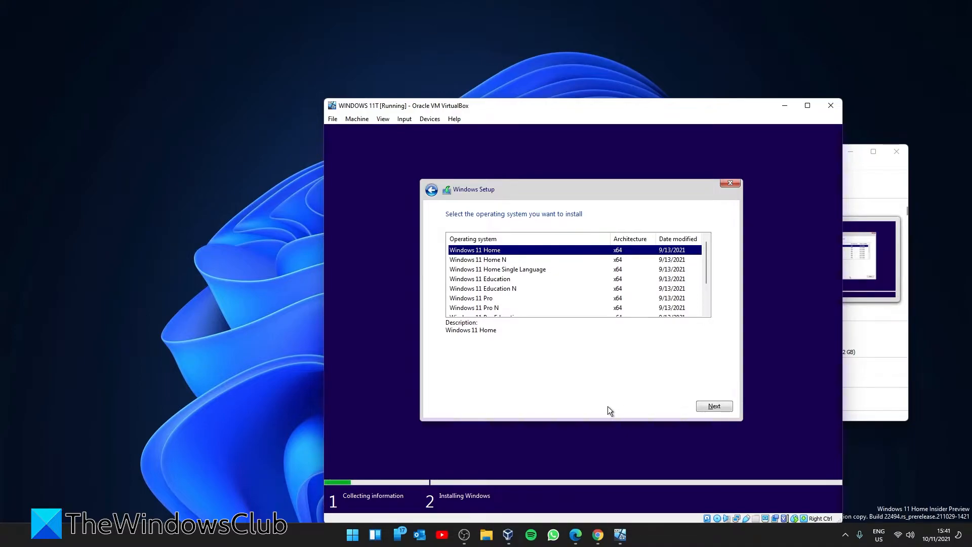
pyautogui.click(501, 299)
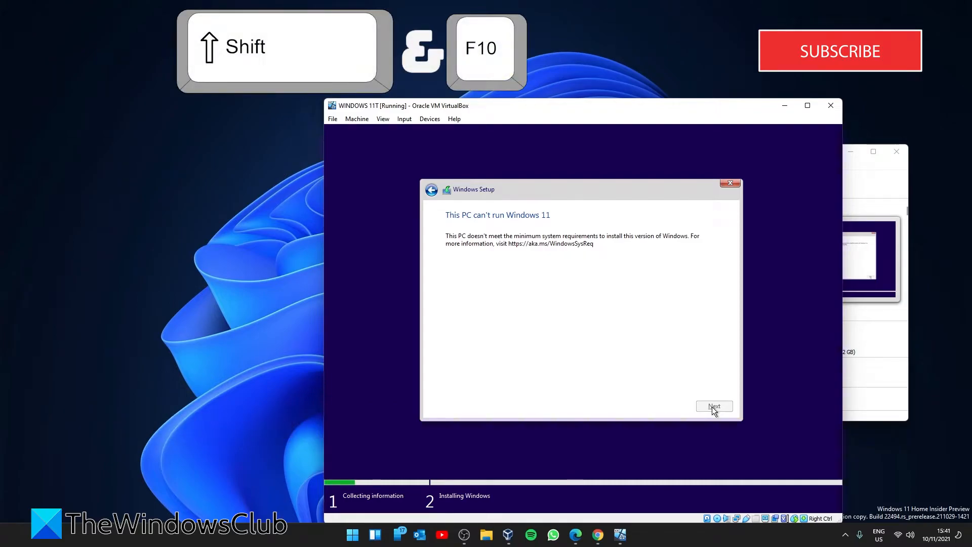
# Open a Command Prompt over Setup with Shift+F10 and run regedit
pyautogui.hotkey('shift', 'F10')
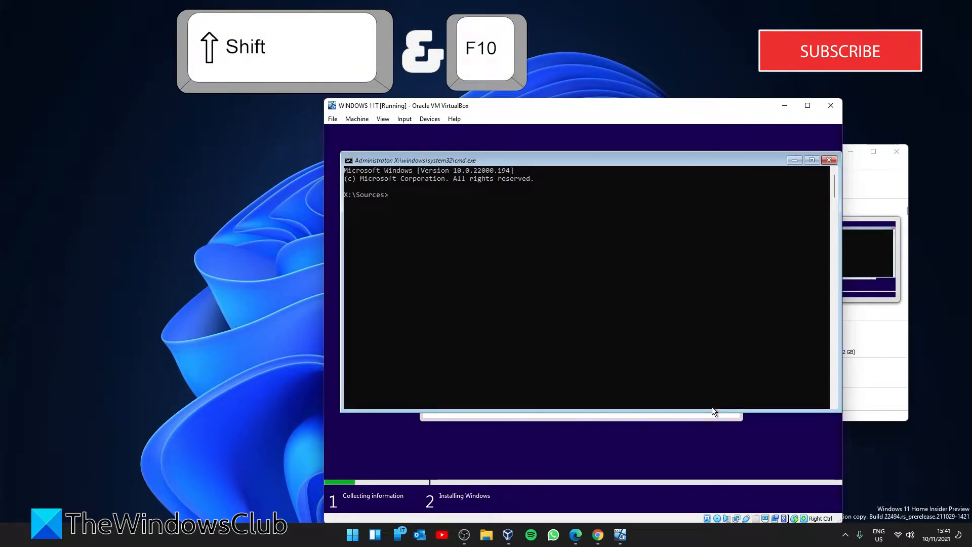
pyautogui.write('re')
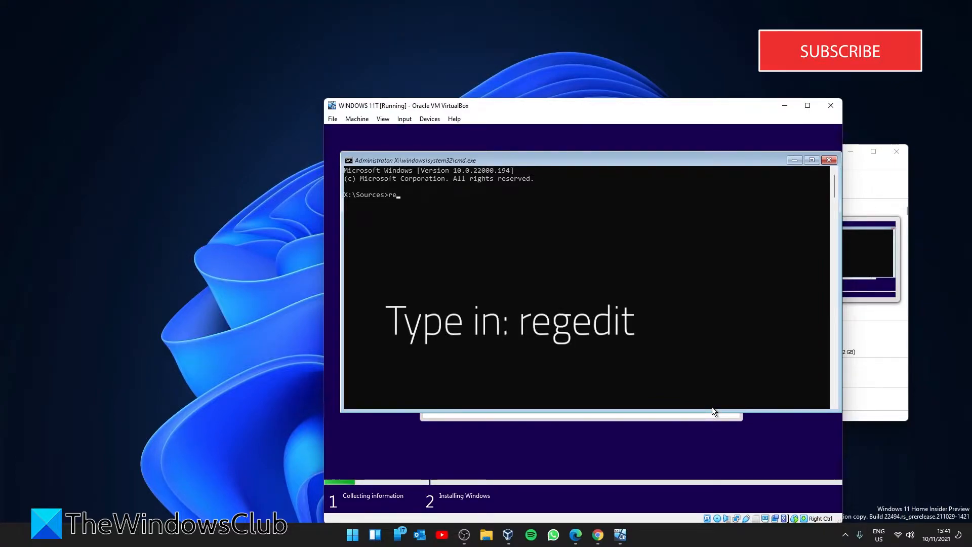
pyautogui.write('dedit')
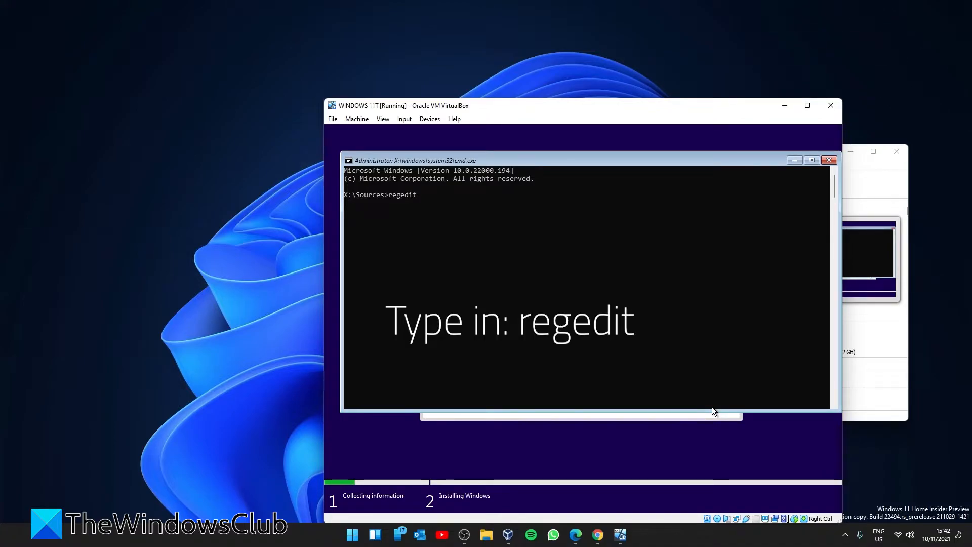
pyautogui.press('Return')
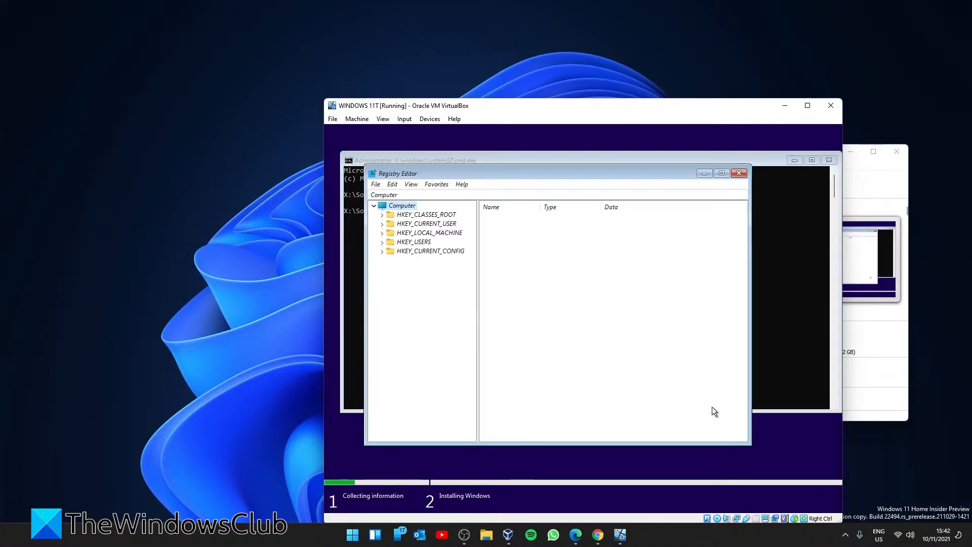
# Add a new key named LabConfig under HKEY_LOCAL_MACHINE\SYSTEM\Setup
pyautogui.click(381, 234)
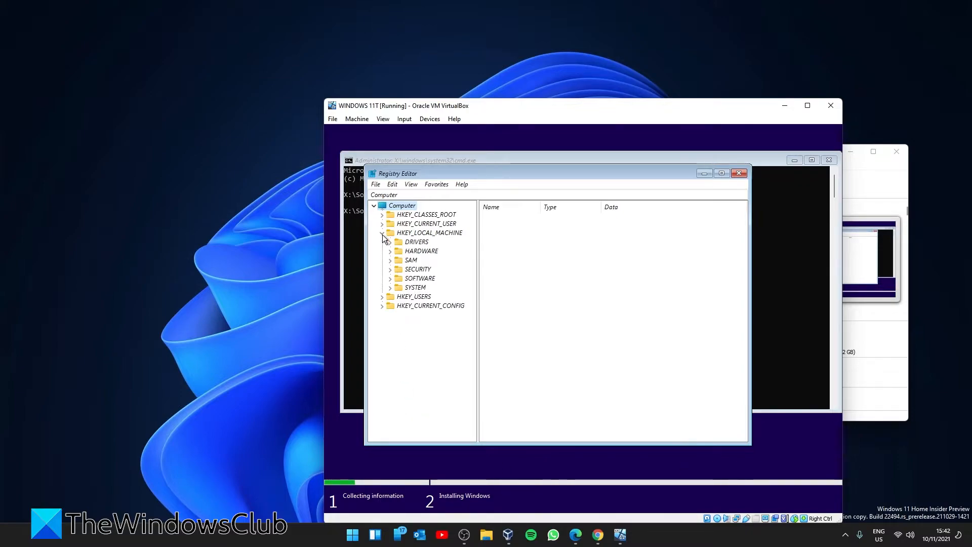
pyautogui.click(389, 287)
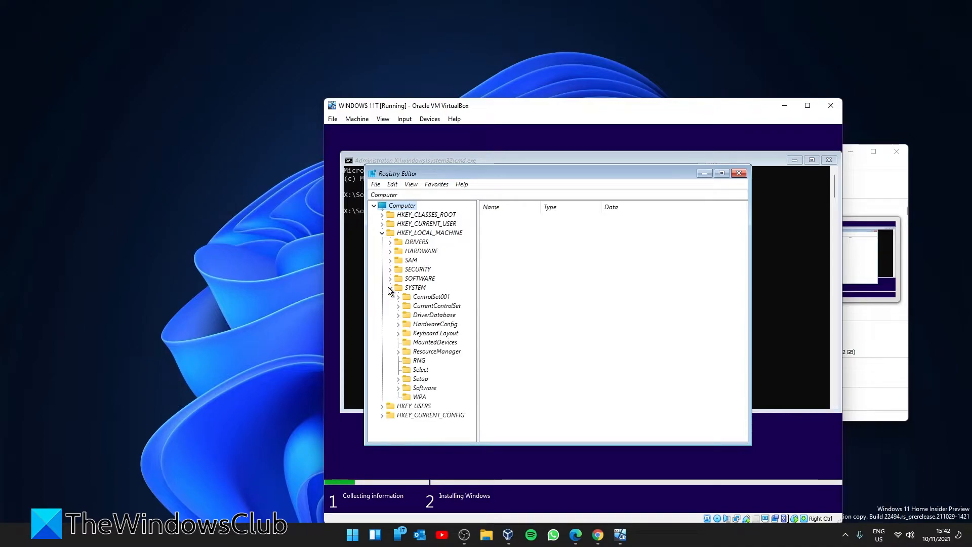
pyautogui.click(398, 378)
pyautogui.scroll(-1, 452, 342)
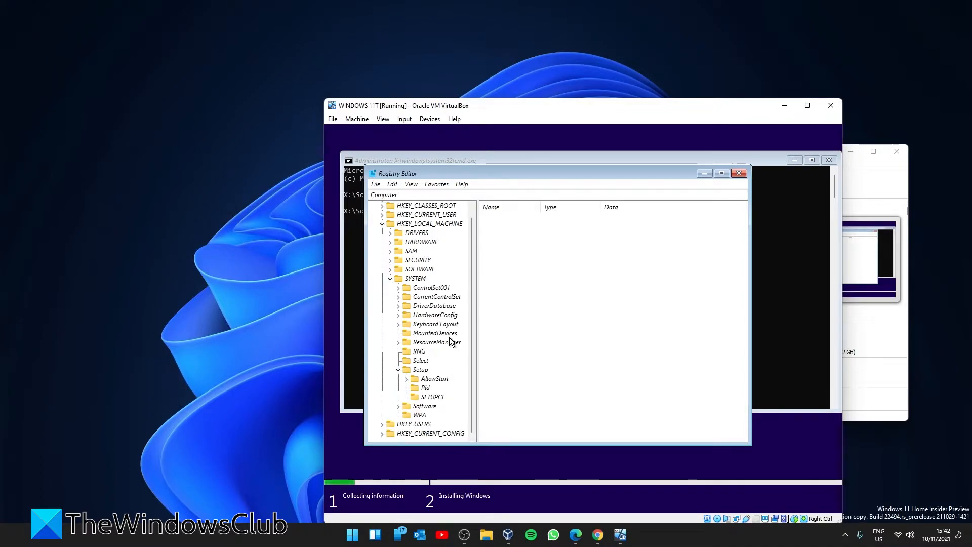
pyautogui.rightClick(419, 371)
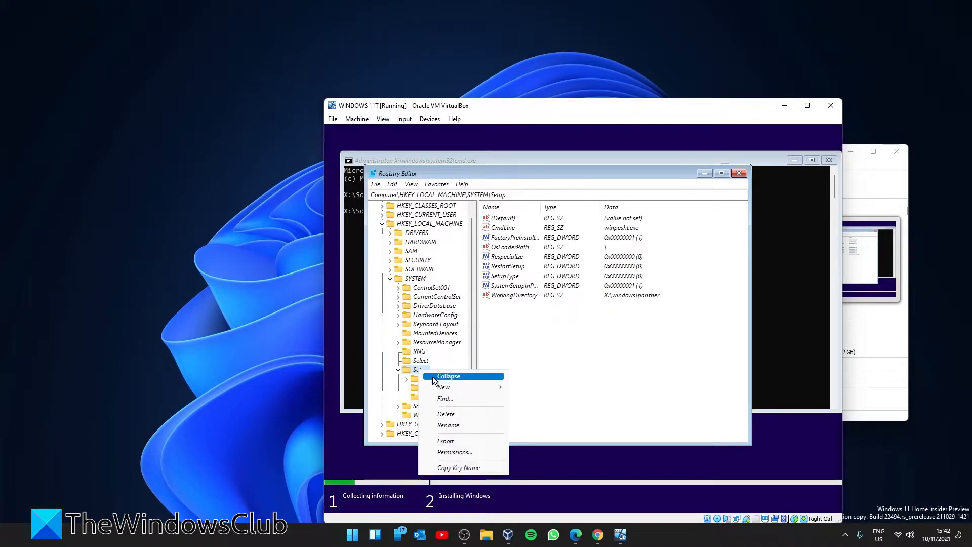
pyautogui.moveTo(440, 391)
pyautogui.click(540, 391)
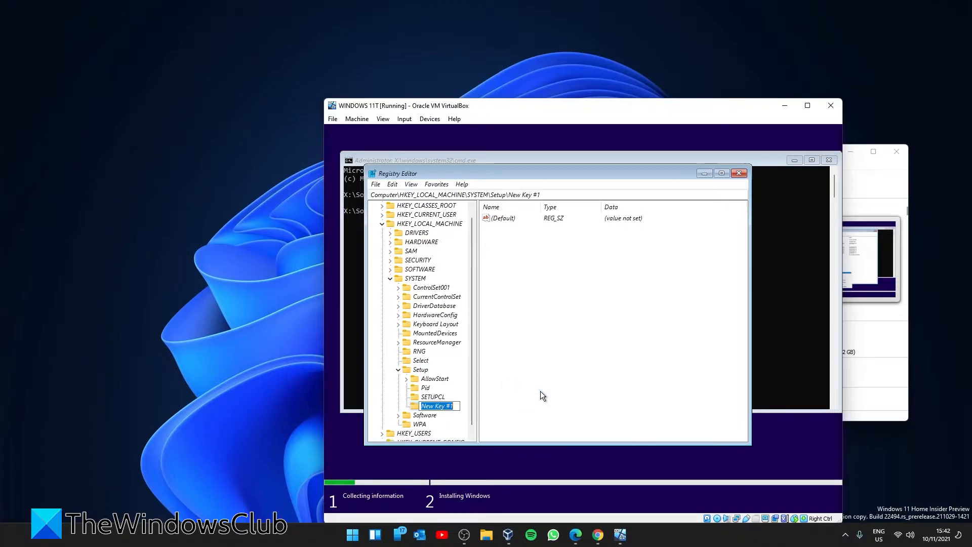
pyautogui.write('L')
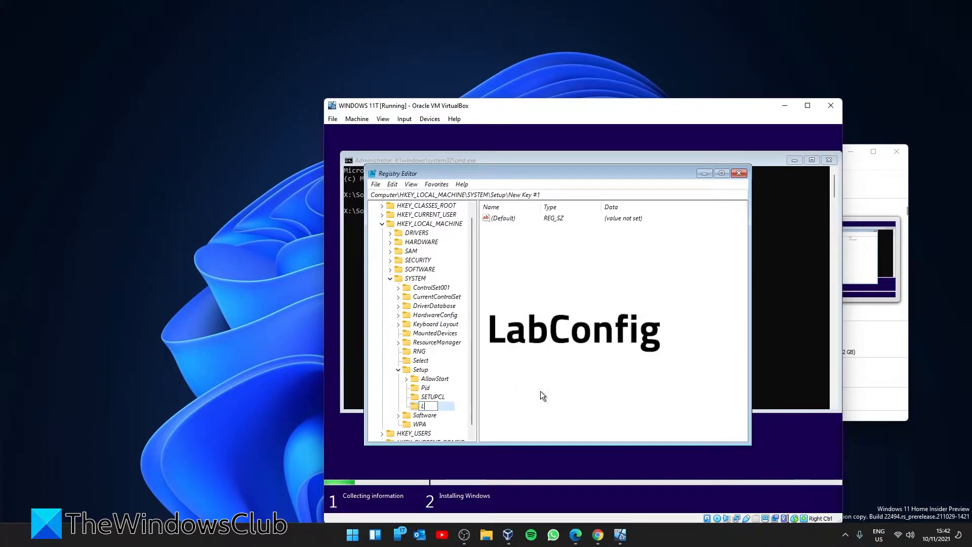
pyautogui.write('abCon')
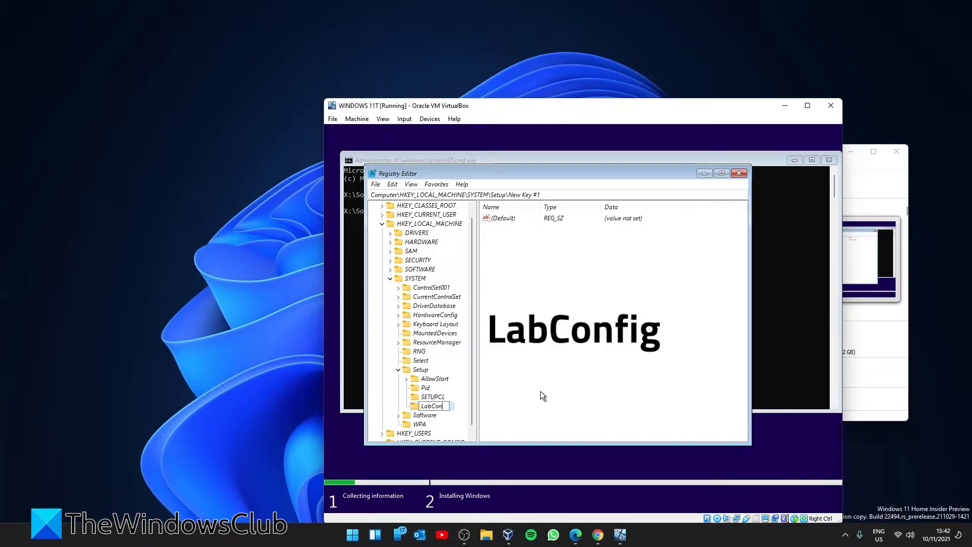
pyautogui.write('fig')
pyautogui.press('Return')
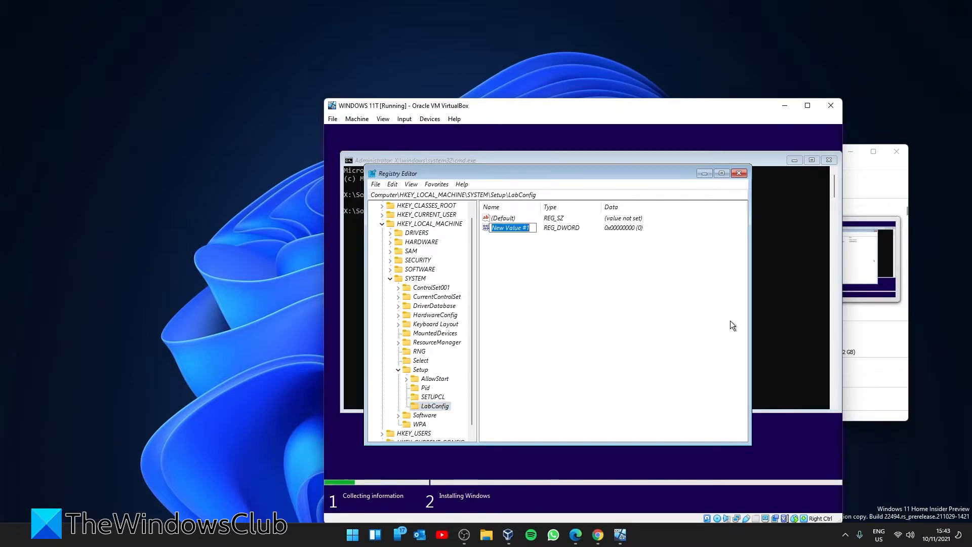
# Name the first DWORD BypassTPMCheck and set its data to 1
pyautogui.write('BypassTP')
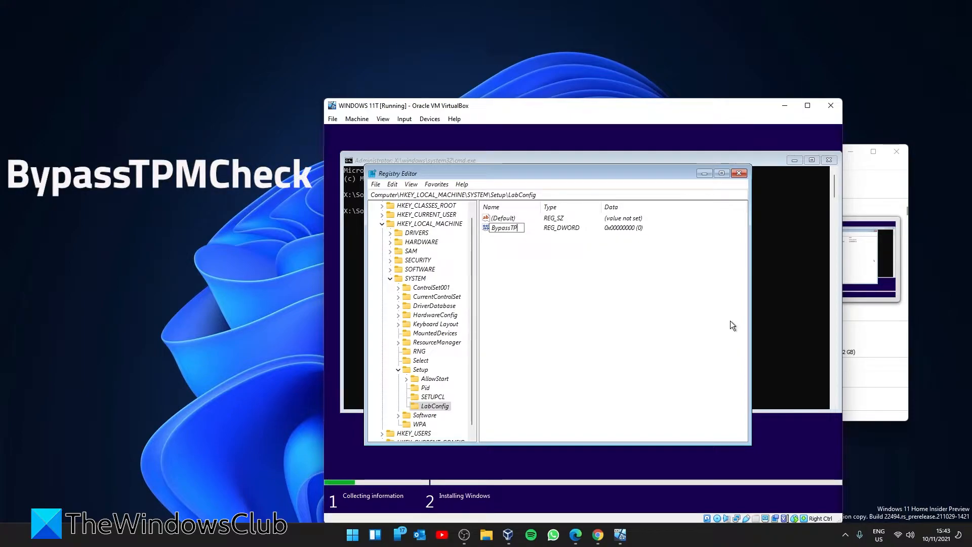
pyautogui.write('MCheck')
pyautogui.press('Return')
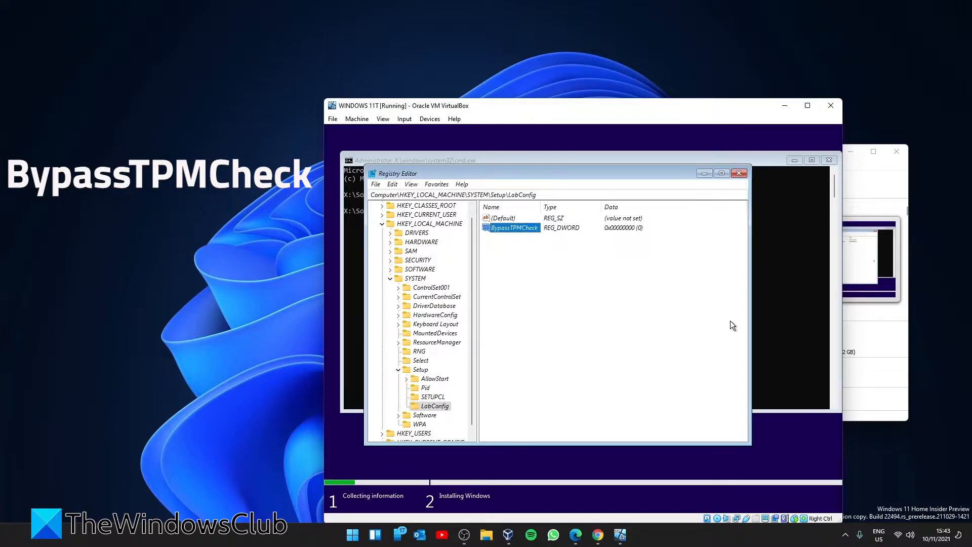
pyautogui.doubleClick(519, 227)
pyautogui.write('1')
pyautogui.press('Return')
# Add a BypassCPUCheck DWORD value set to 1
pyautogui.rightClick(572, 331)
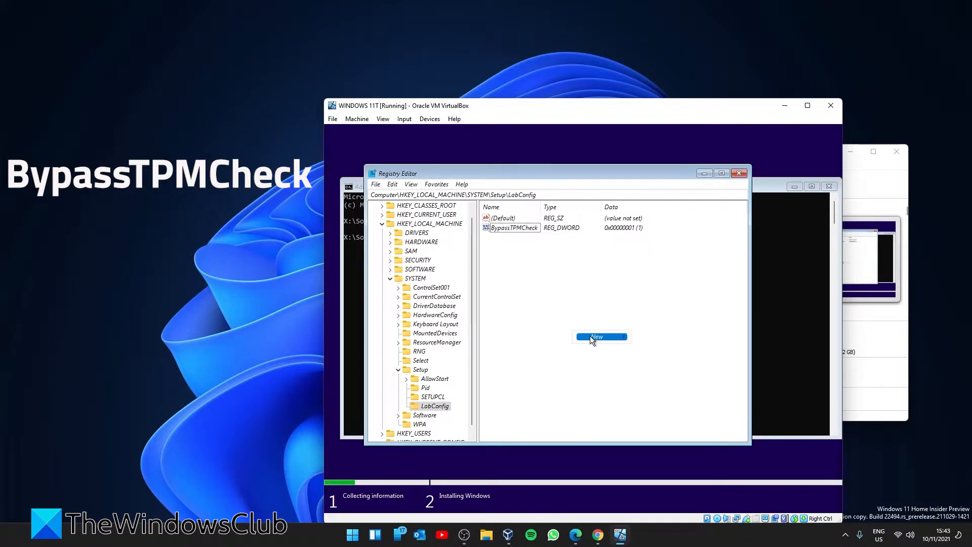
pyautogui.moveTo(590, 336)
pyautogui.click(658, 372)
pyautogui.write('Bypass')
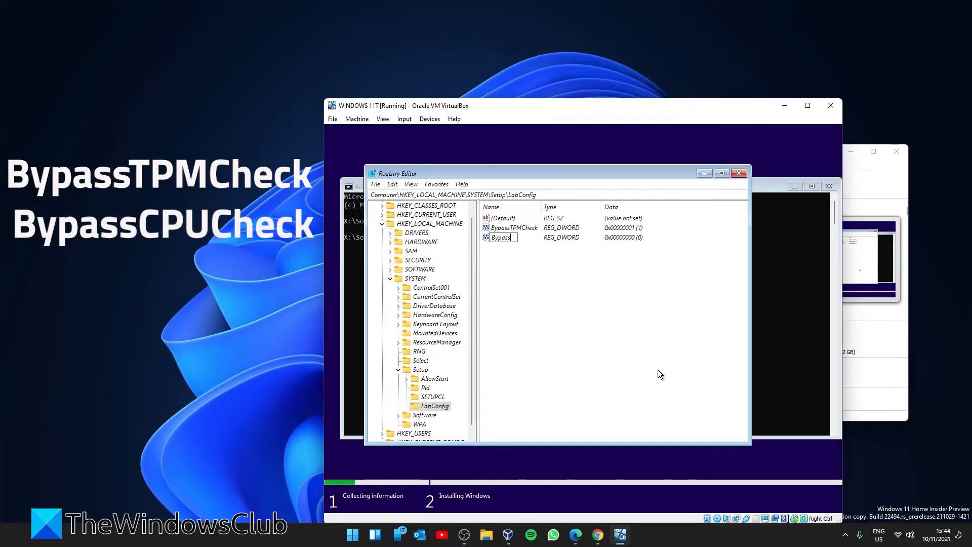
pyautogui.write('CPUCheck')
pyautogui.doubleClick(514, 237)
pyautogui.write('1')
pyautogui.click(503, 297)
# Add a BypassRAMCheck DWORD value set to 1
pyautogui.rightClick(549, 305)
pyautogui.moveTo(557, 309)
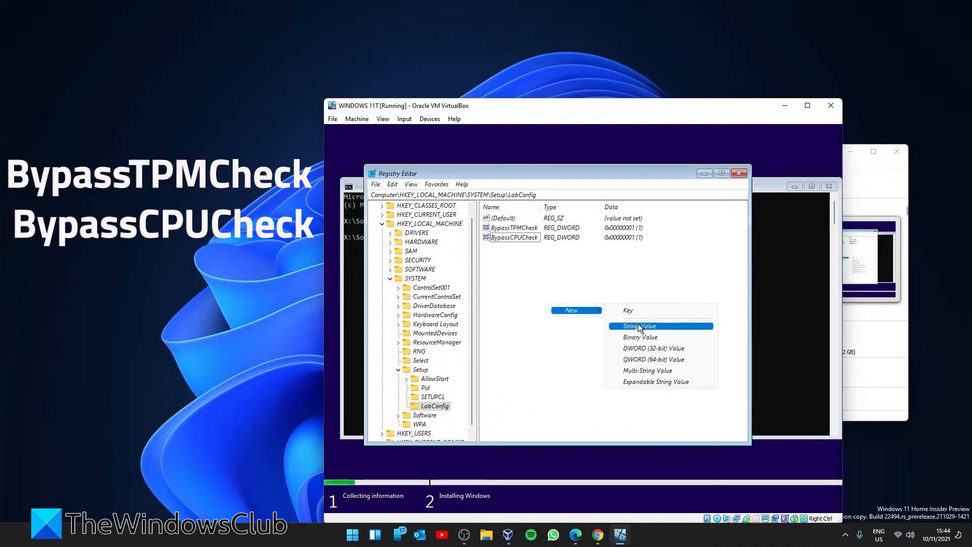
pyautogui.click(639, 348)
pyautogui.write('Bypas')
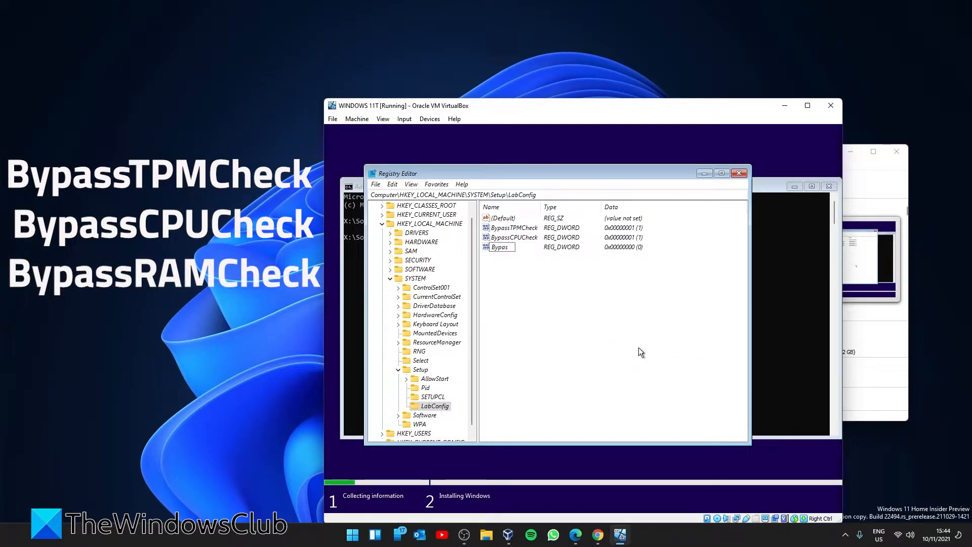
pyautogui.write('sRAMCheck')
pyautogui.press('Return')
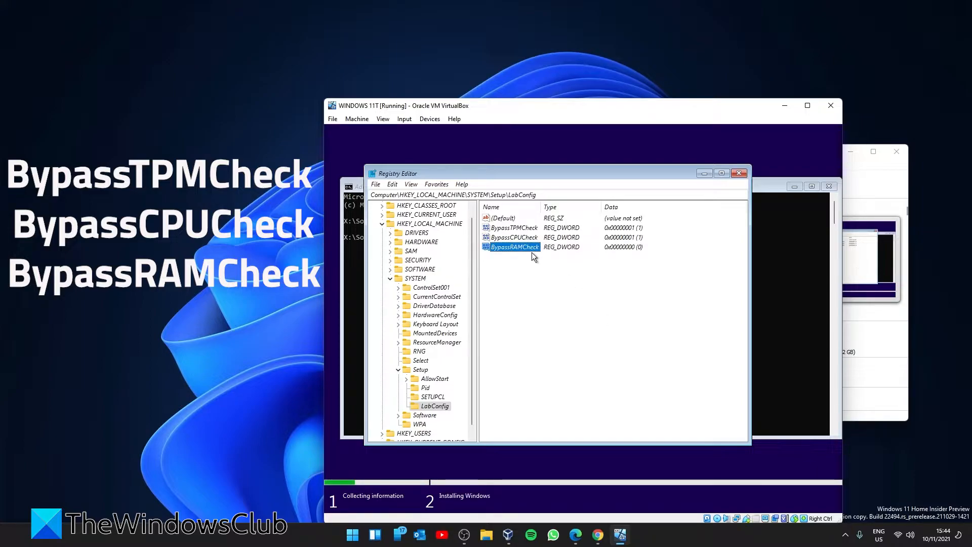
pyautogui.doubleClick(532, 252)
pyautogui.write('1')
pyautogui.click(552, 298)
# Add a BypassSecureBootCheck DWORD value set to 1
pyautogui.rightClick(599, 329)
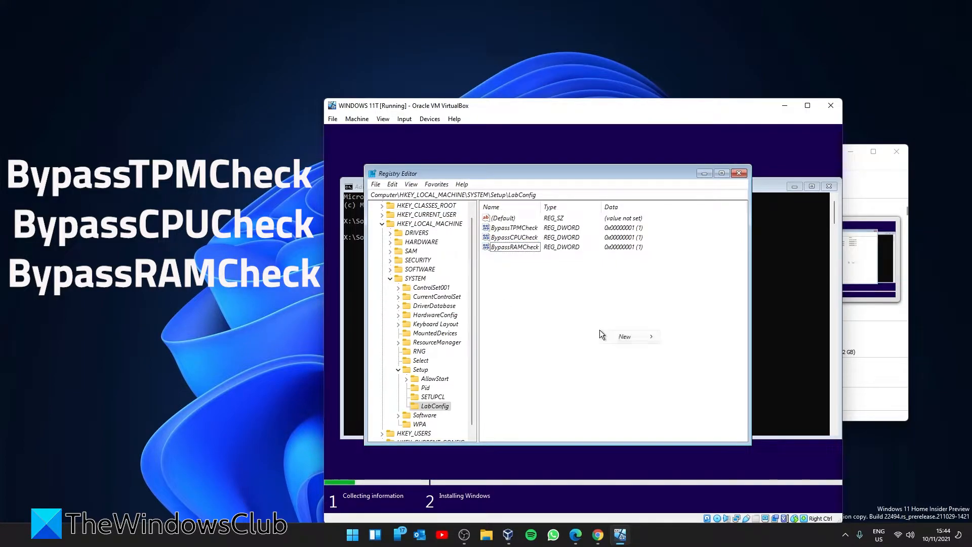
pyautogui.moveTo(606, 336)
pyautogui.click(699, 359)
pyautogui.write('BypassSec')
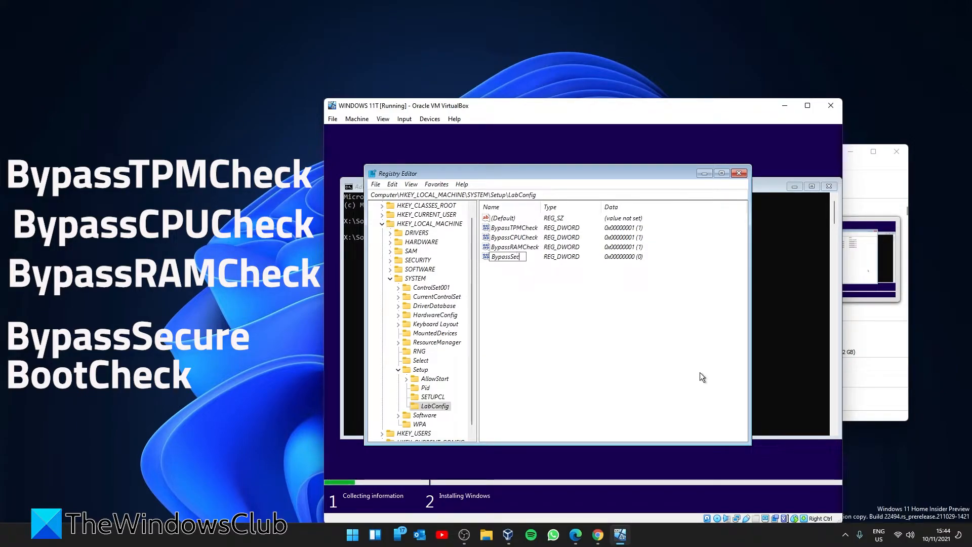
pyautogui.write('ureBootcheck')
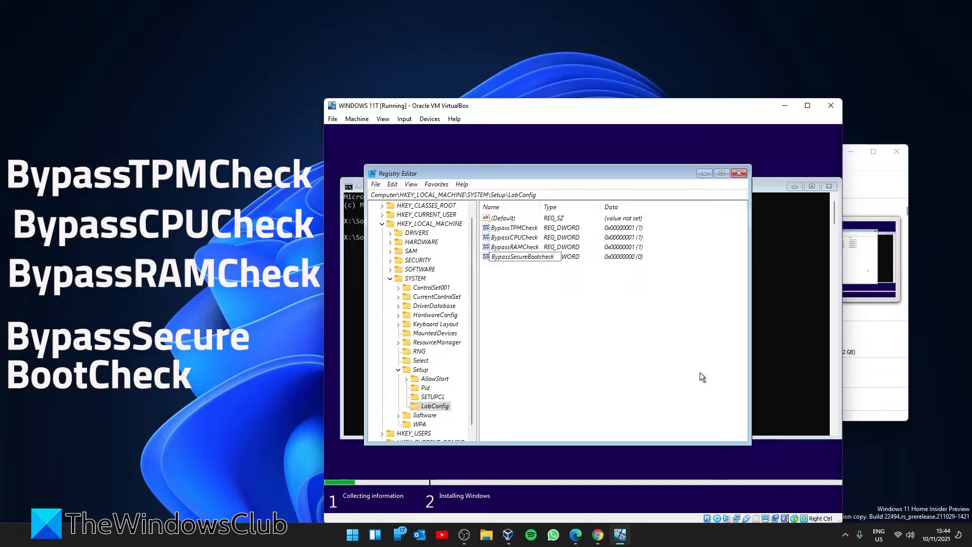
pyautogui.press('BackSpace')
pyautogui.press('BackSpace')
pyautogui.press('BackSpace')
pyautogui.write('Check')
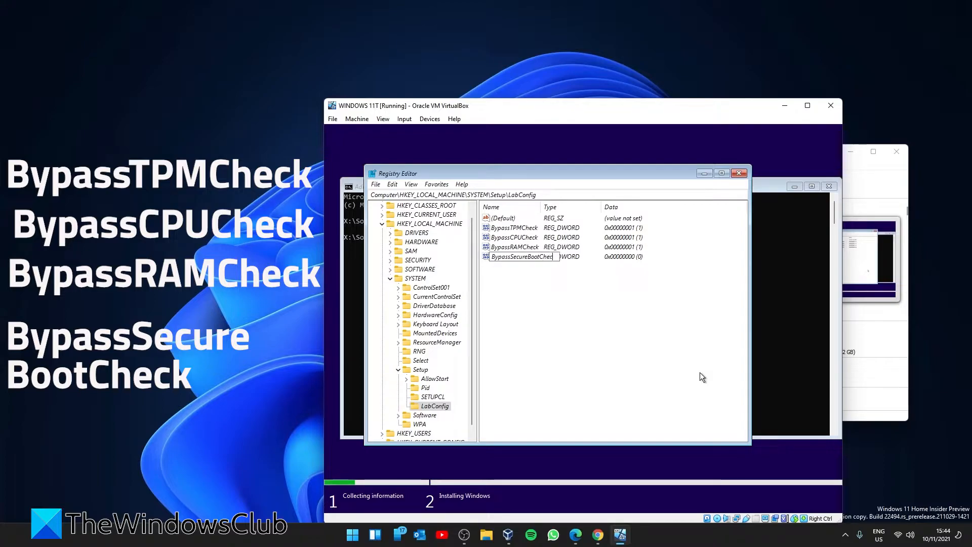
pyautogui.press('Return')
pyautogui.doubleClick(514, 257)
pyautogui.write('1')
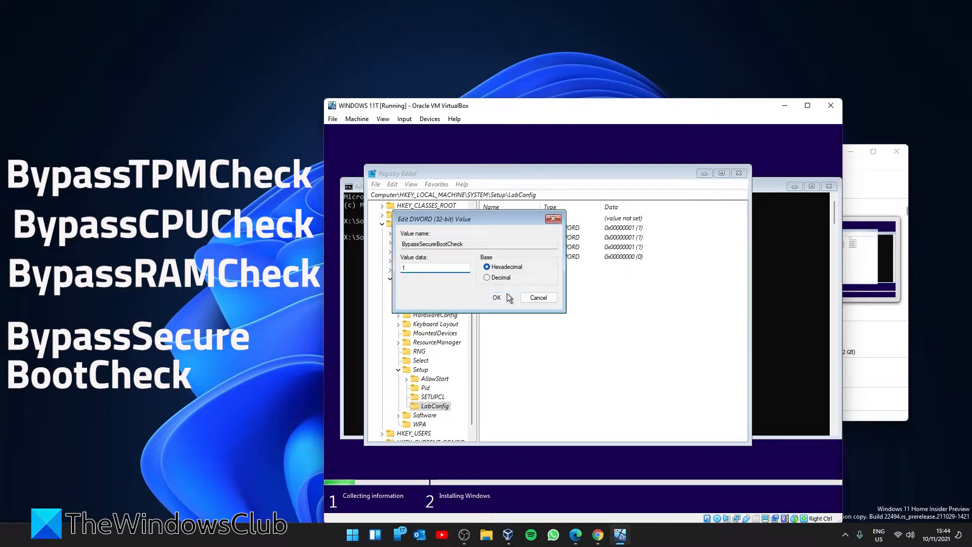
pyautogui.click(508, 296)
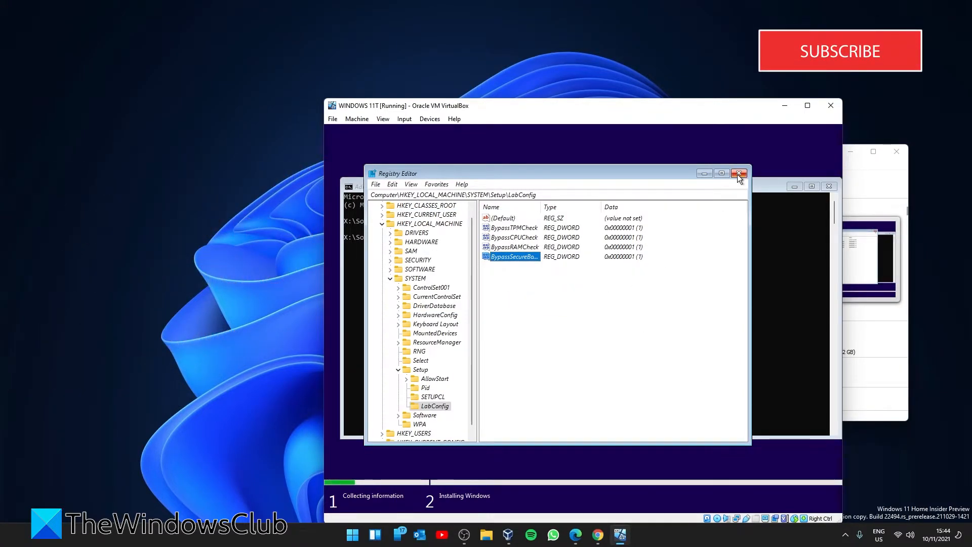
# Close Registry Editor and the Command Prompt, and quit the failed Windows Setup
pyautogui.click(738, 173)
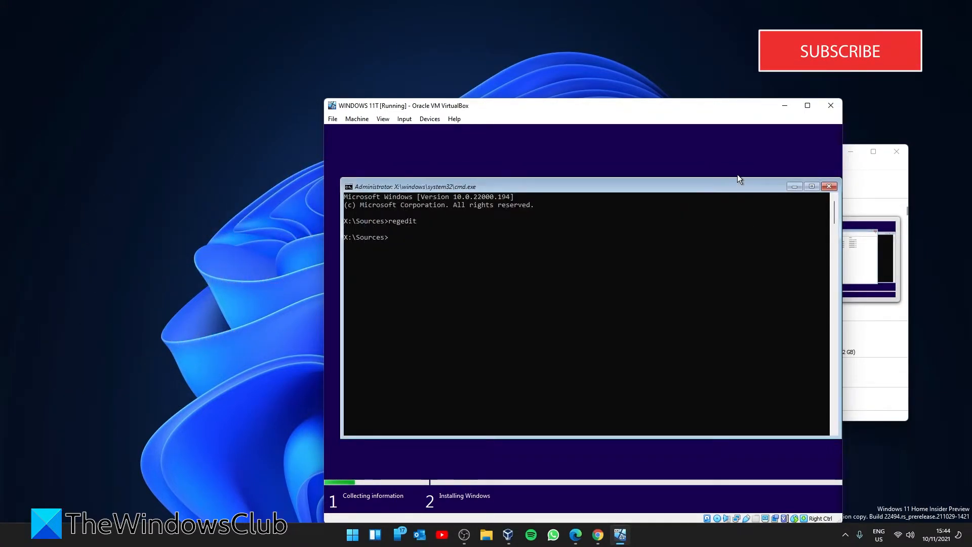
pyautogui.click(828, 186)
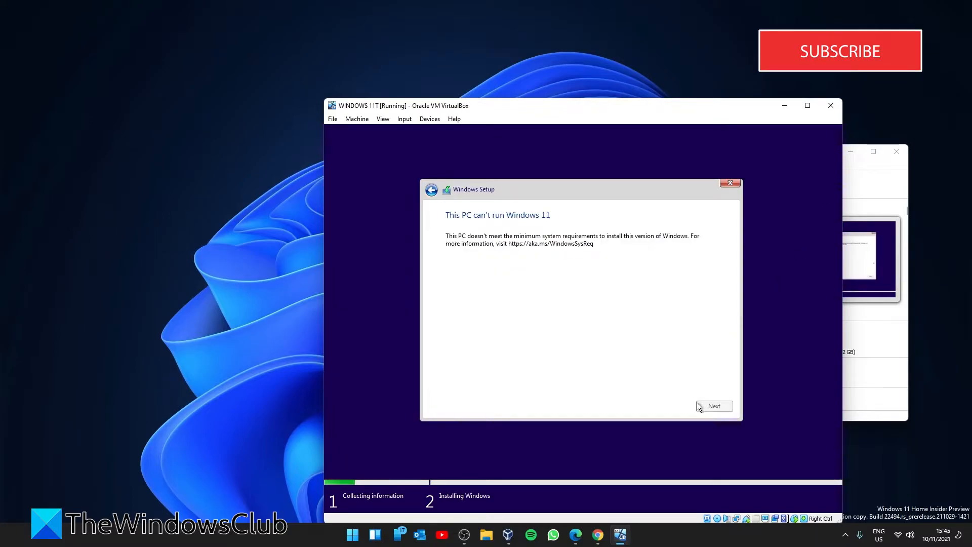
pyautogui.click(730, 183)
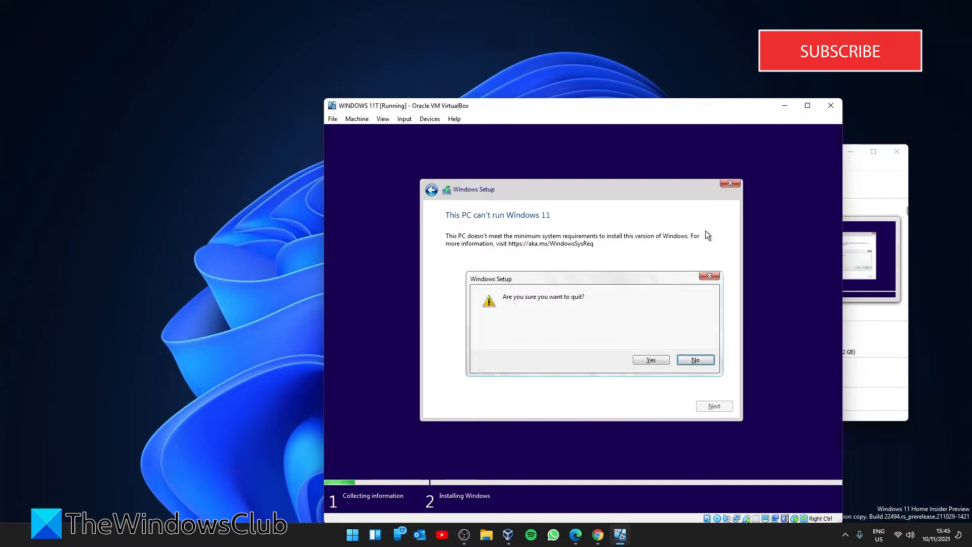
pyautogui.click(650, 361)
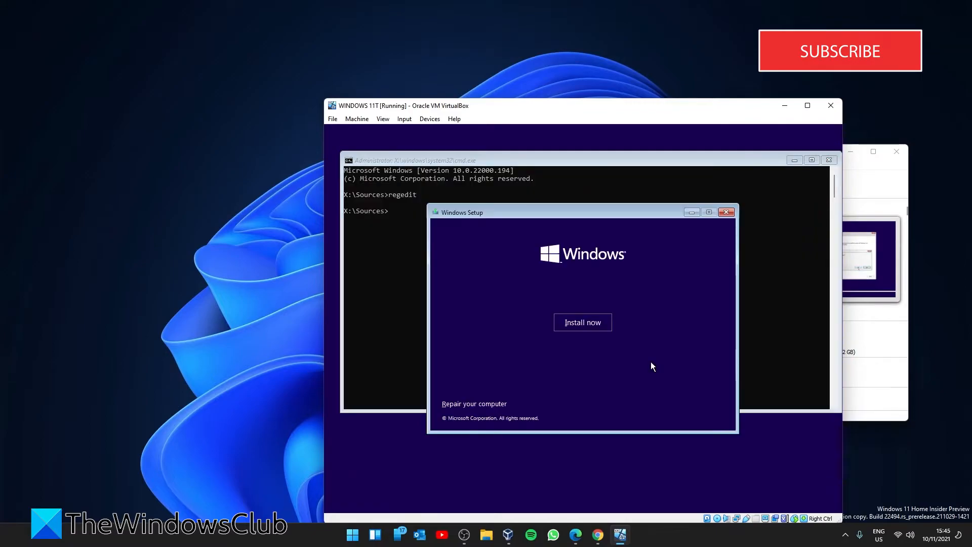
# Restart installation without a product key, pick Windows 11 Pro, accept the license, choose Custom install
pyautogui.click(596, 322)
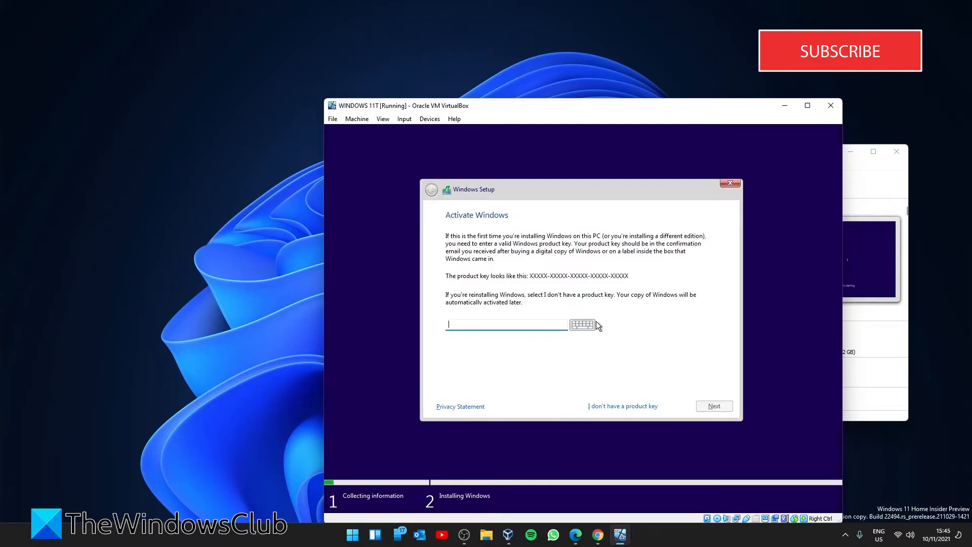
pyautogui.click(603, 407)
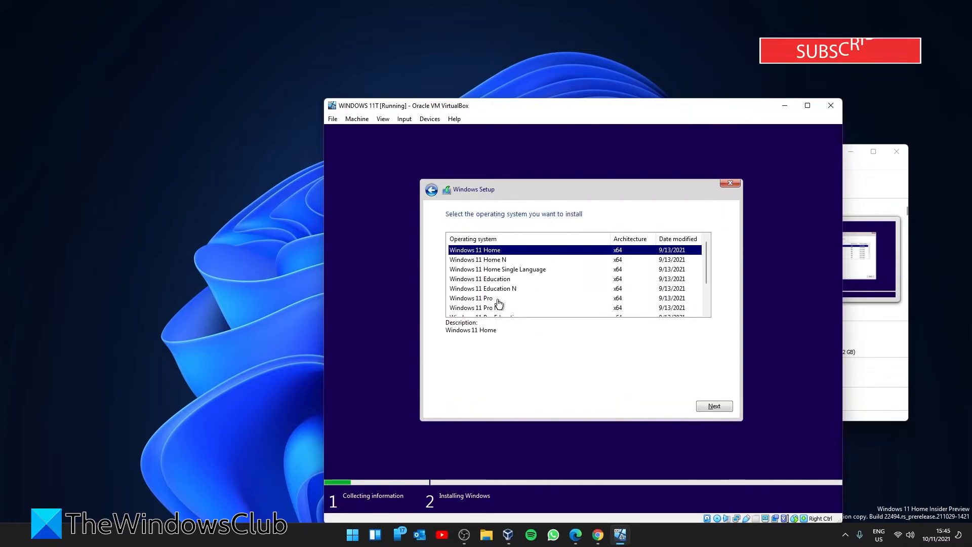
pyautogui.click(494, 298)
pyautogui.click(714, 408)
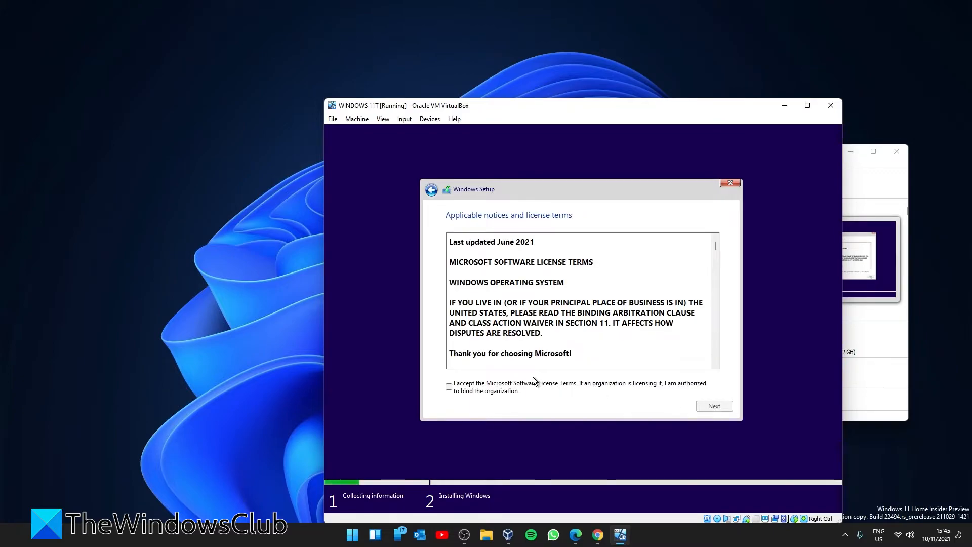
pyautogui.click(449, 387)
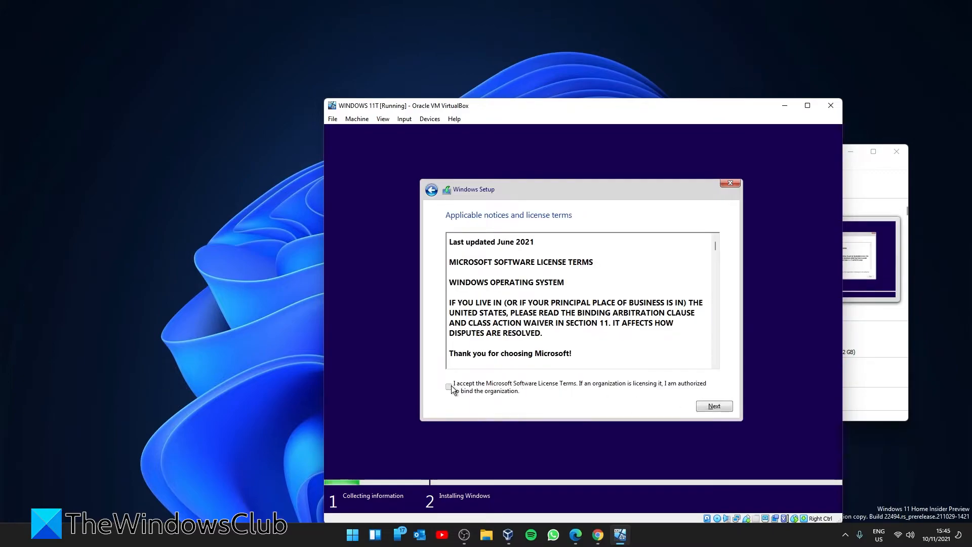
pyautogui.click(724, 406)
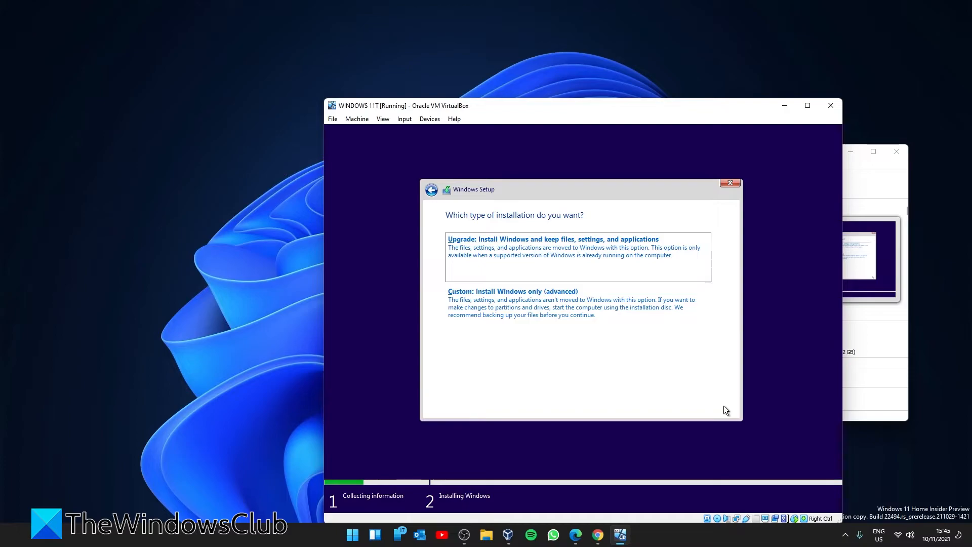
pyautogui.click(493, 306)
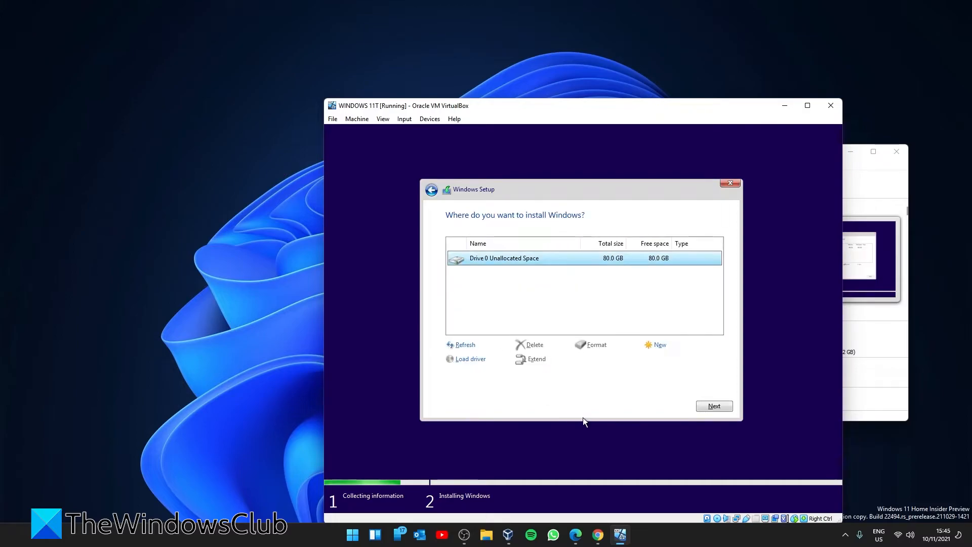
# Install Windows onto Drive 0's unallocated space, then confirm the country in first-run setup
pyautogui.click(714, 407)
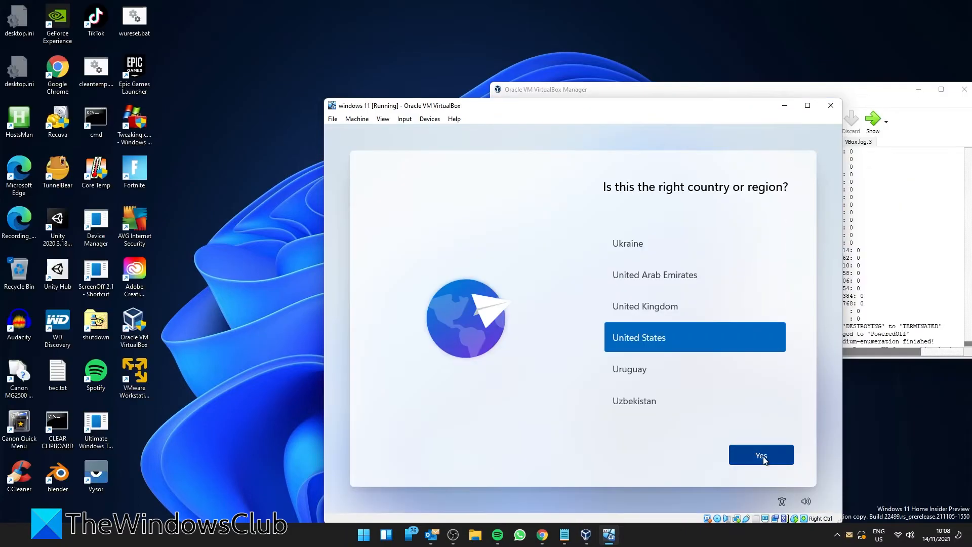
pyautogui.click(761, 456)
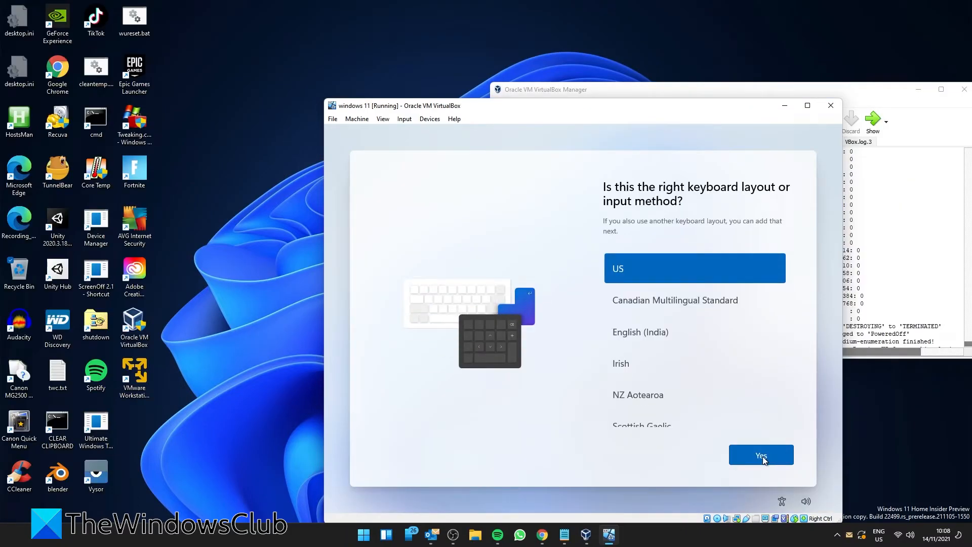
# Keep the US keyboard layout with no second layout, and sign in with the Microsoft account e-mail
pyautogui.click(762, 456)
pyautogui.click(762, 457)
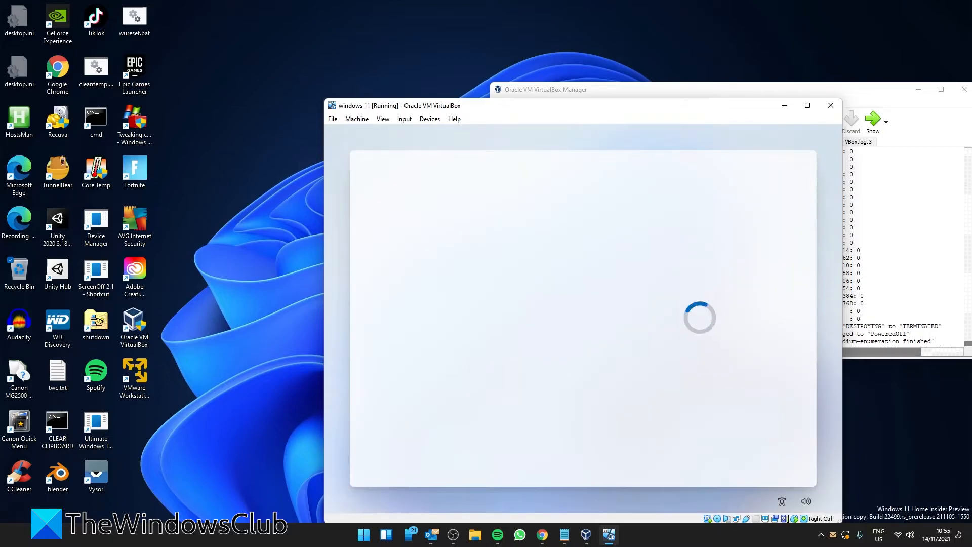
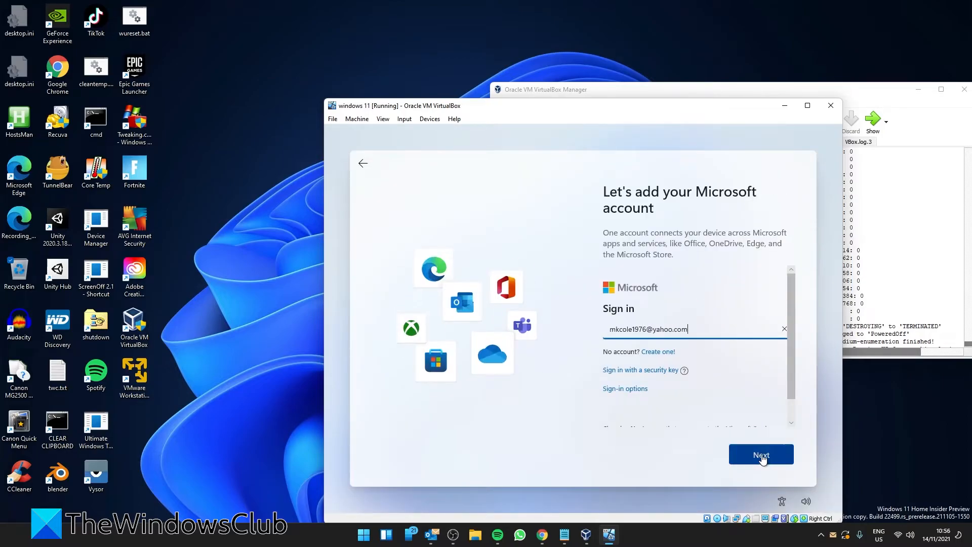
pyautogui.click(762, 456)
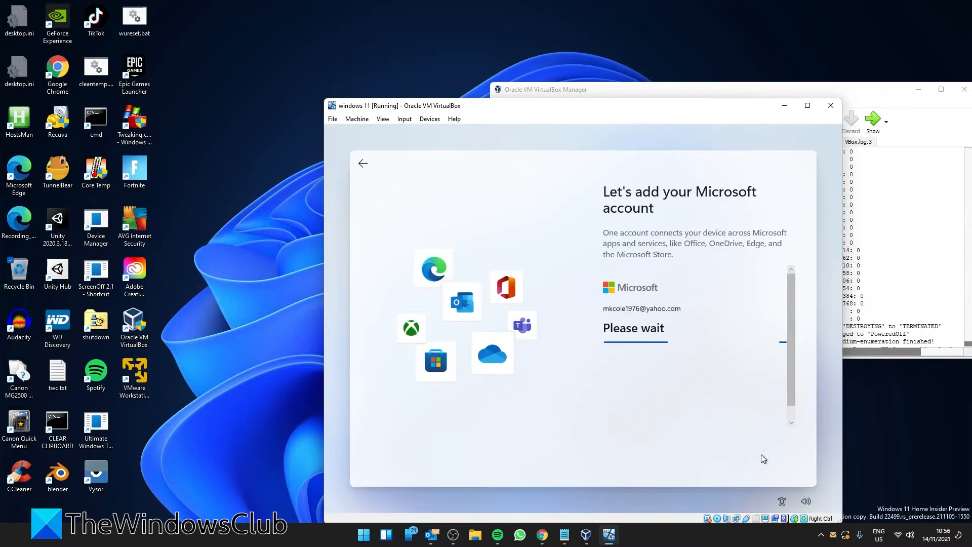
# Create a six-digit sign-in PIN for the account and confirm it
pyautogui.click(761, 455)
pyautogui.write('••••••')
pyautogui.press('Tab')
pyautogui.write('••••••')
pyautogui.click(761, 455)
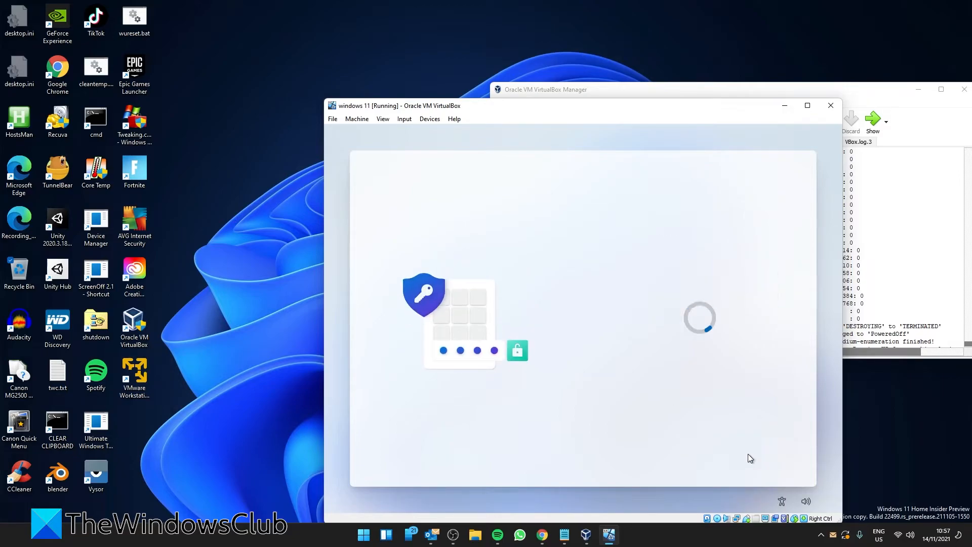
# Accept the privacy settings, skip device personalization, and get past the OneDrive backup step
pyautogui.click(749, 457)
pyautogui.scroll(-2, 757, 354)
pyautogui.click(691, 454)
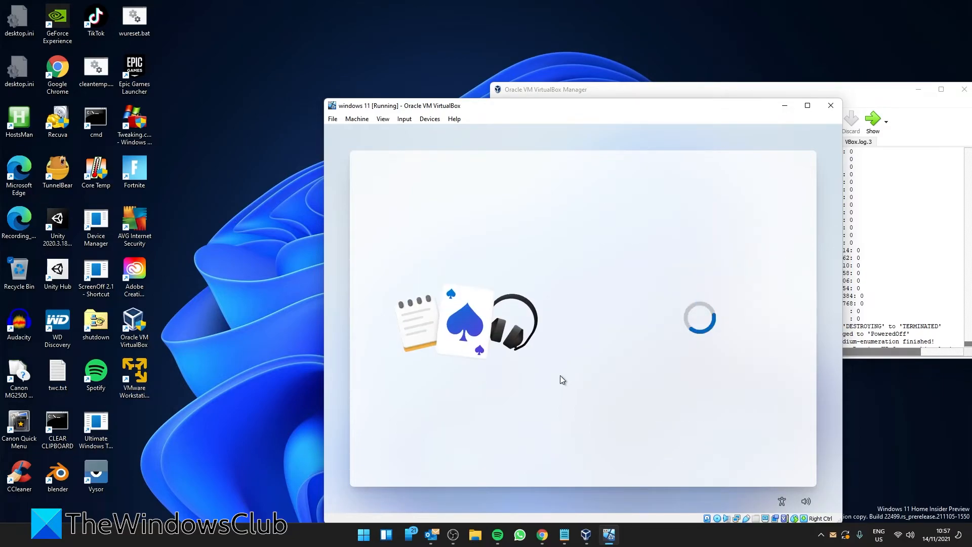
pyautogui.click(745, 445)
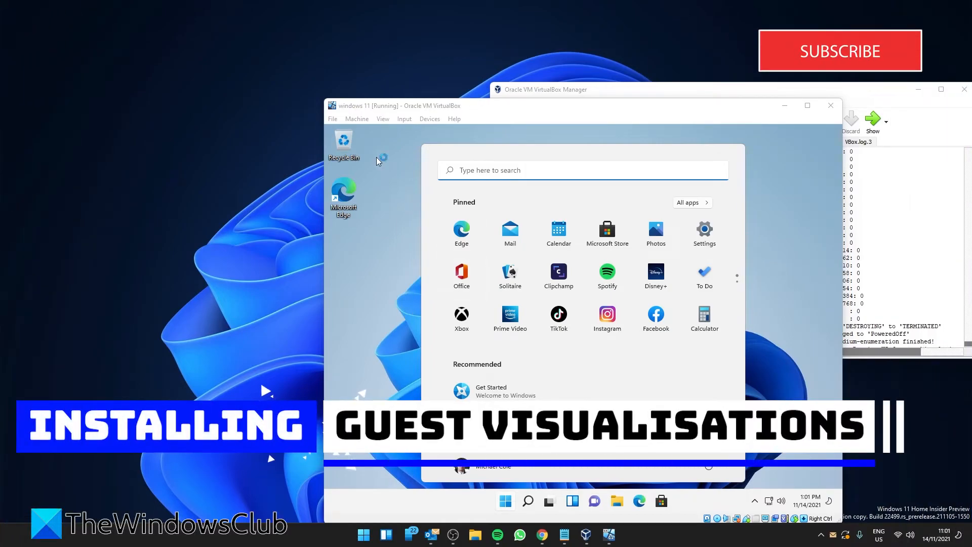
# Insert the Guest Additions CD image from the Devices menu and close the guest's Start menu
pyautogui.click(355, 122)
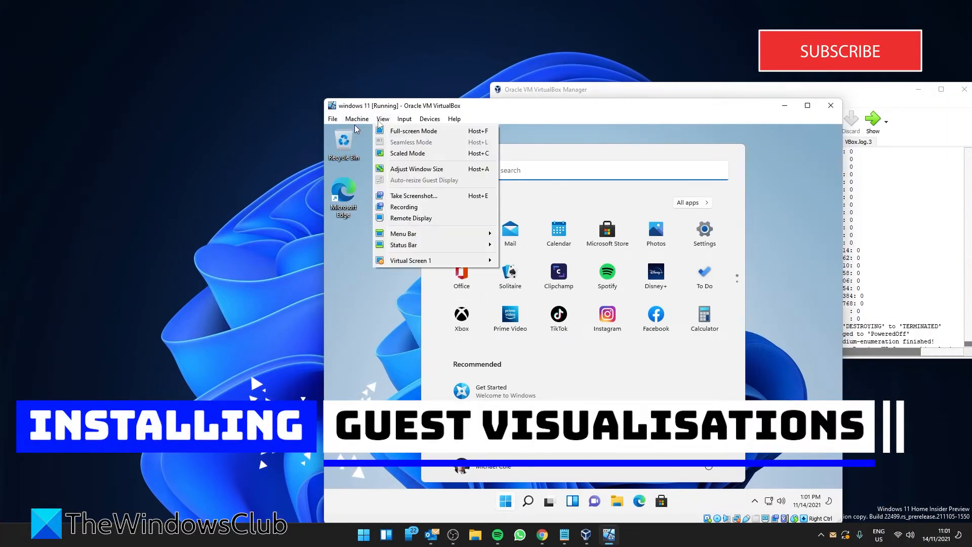
pyautogui.moveTo(426, 122)
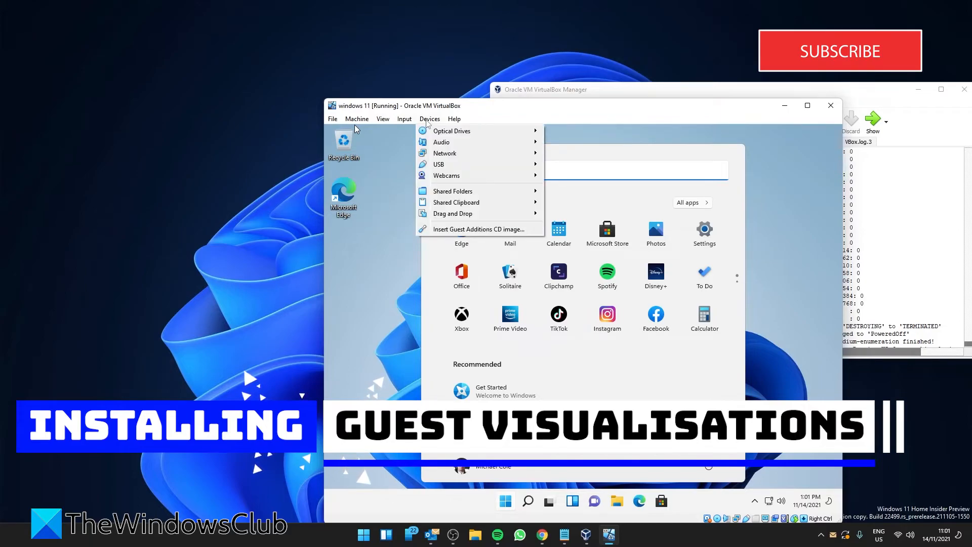
pyautogui.moveTo(438, 165)
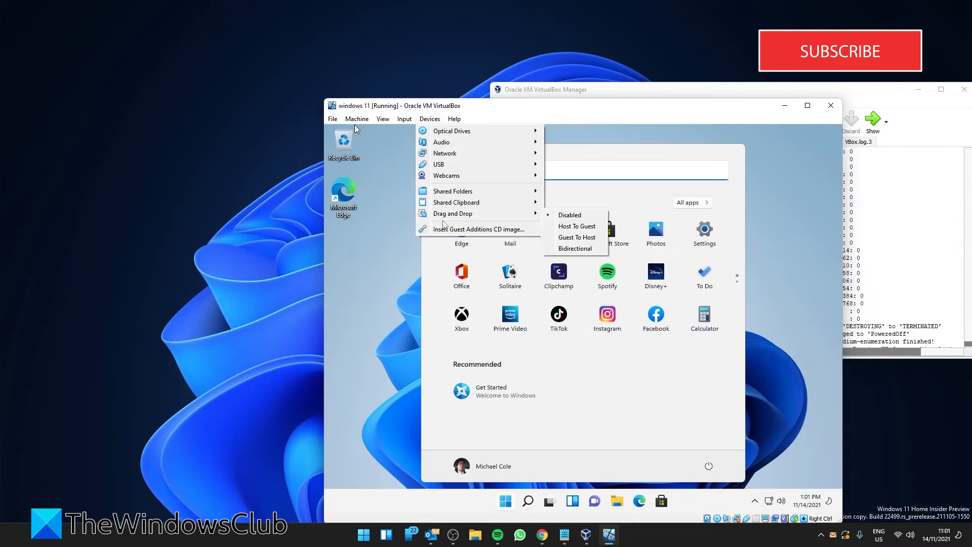
pyautogui.click(442, 231)
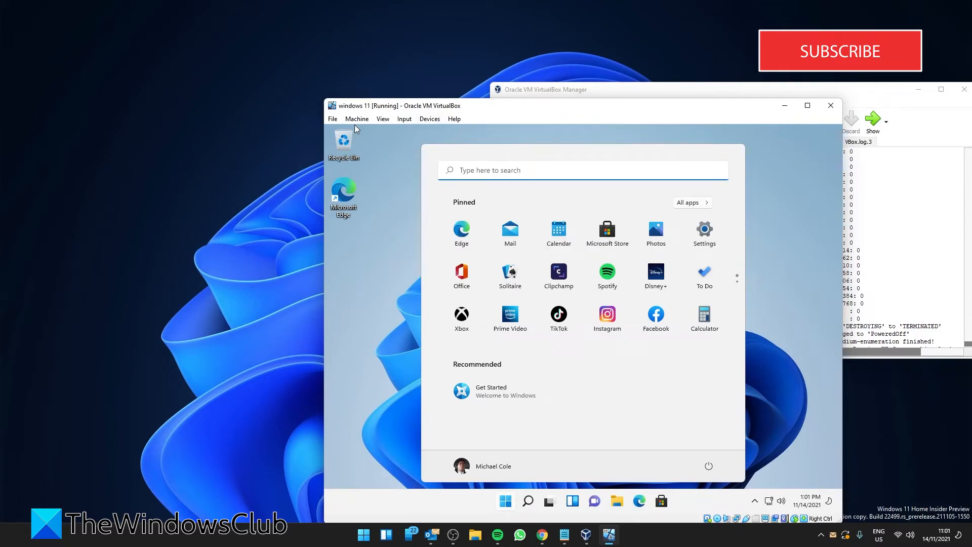
pyautogui.click(369, 335)
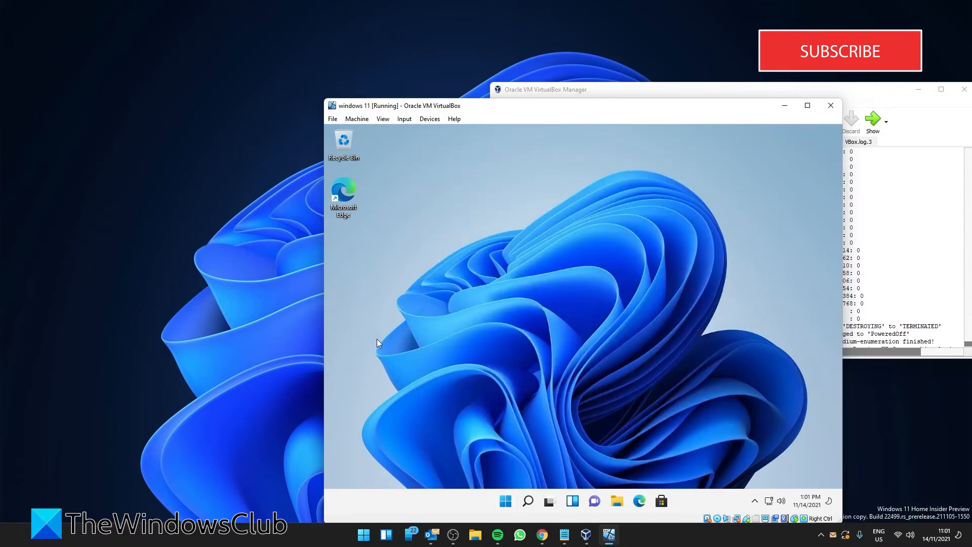
# Open CD Drive (D:) in File Explorer and run the VBoxWindowsAdditions-amd64 installer
pyautogui.click(614, 506)
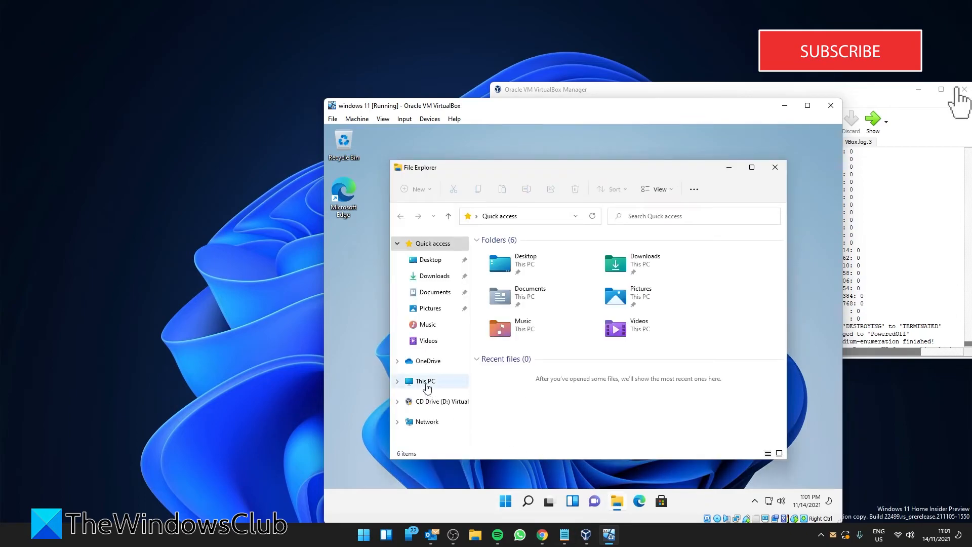
pyautogui.click(425, 382)
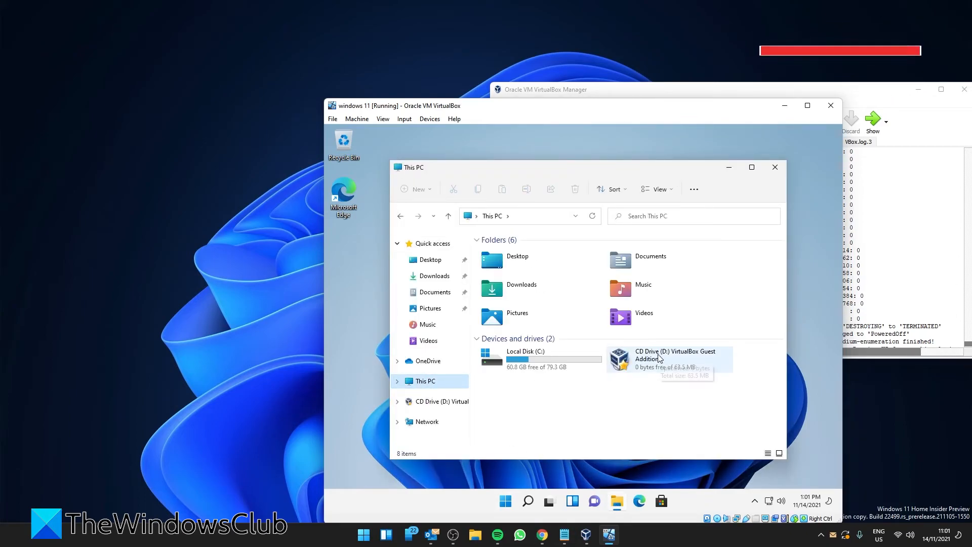
pyautogui.doubleClick(659, 358)
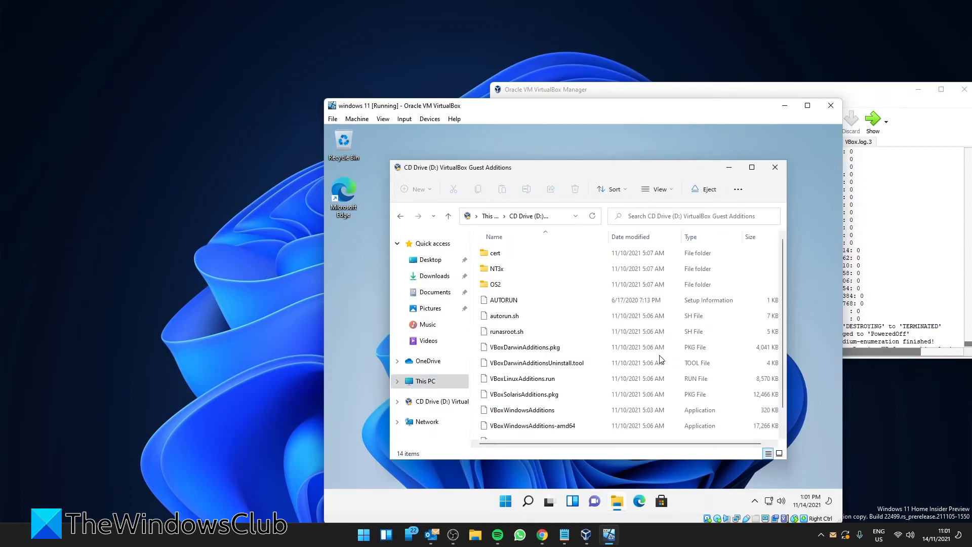
pyautogui.scroll(-1, 557, 424)
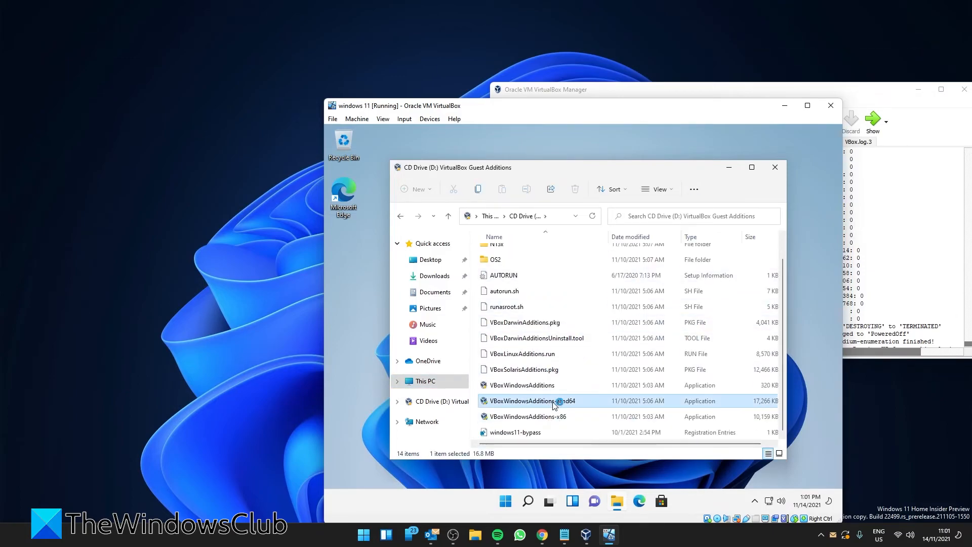
pyautogui.doubleClick(557, 401)
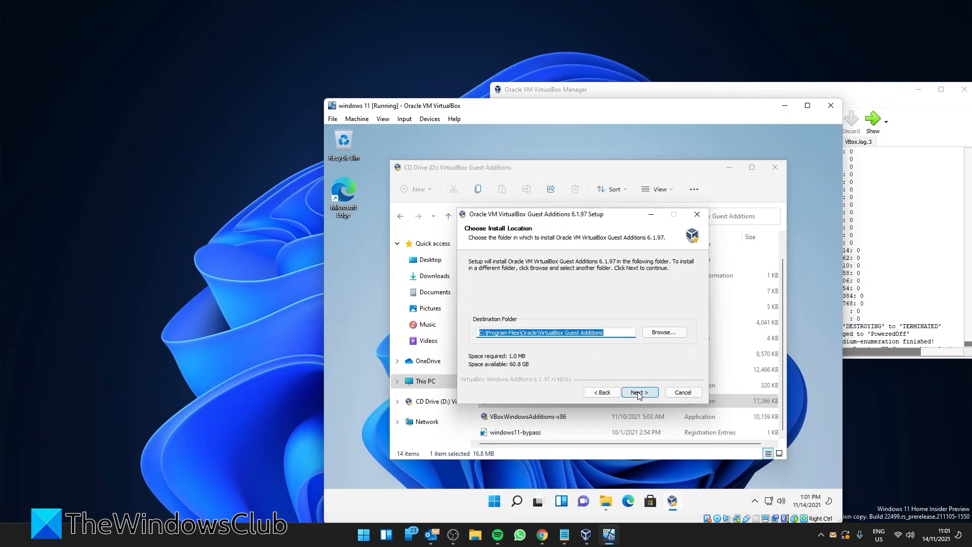
# Install Guest Additions with the default folder and components, allow the driver, and reboot now
pyautogui.click(639, 393)
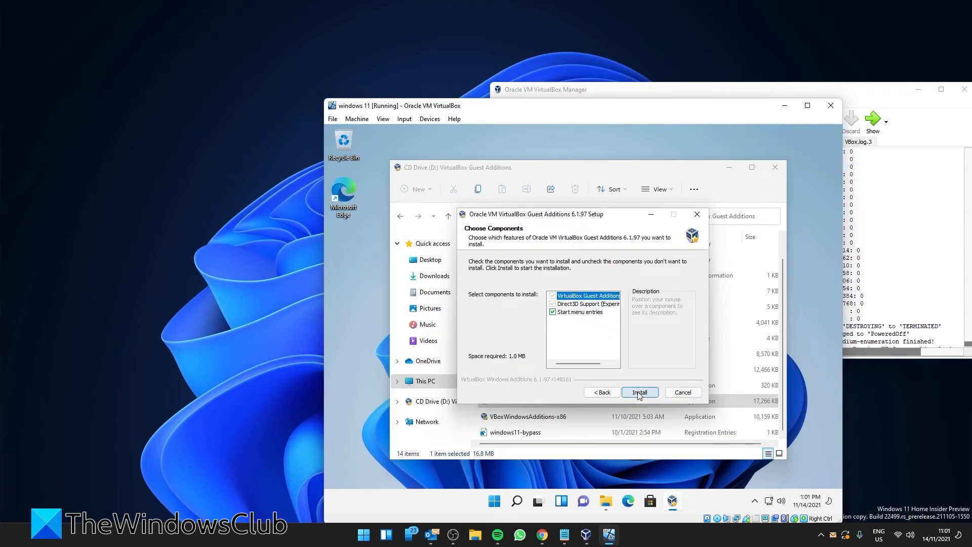
pyautogui.click(639, 393)
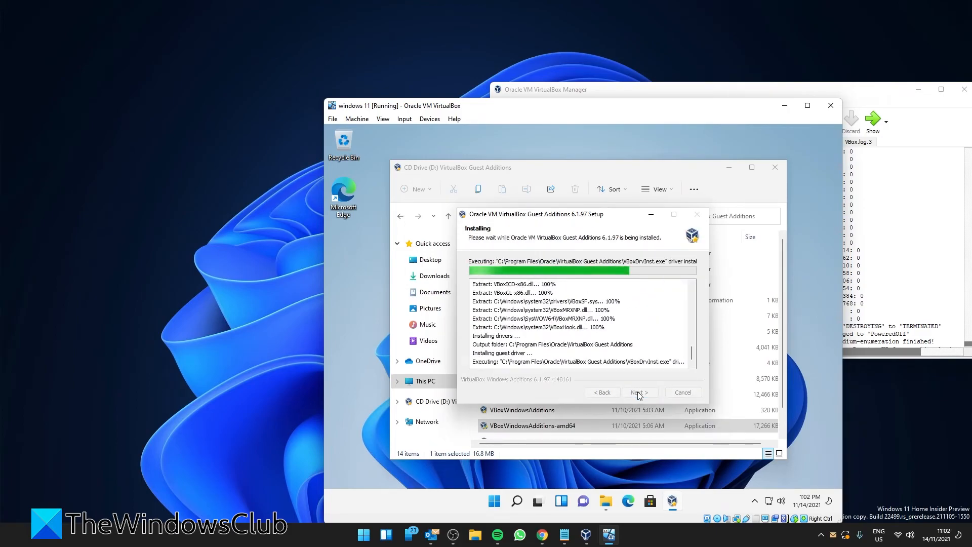
pyautogui.click(626, 312)
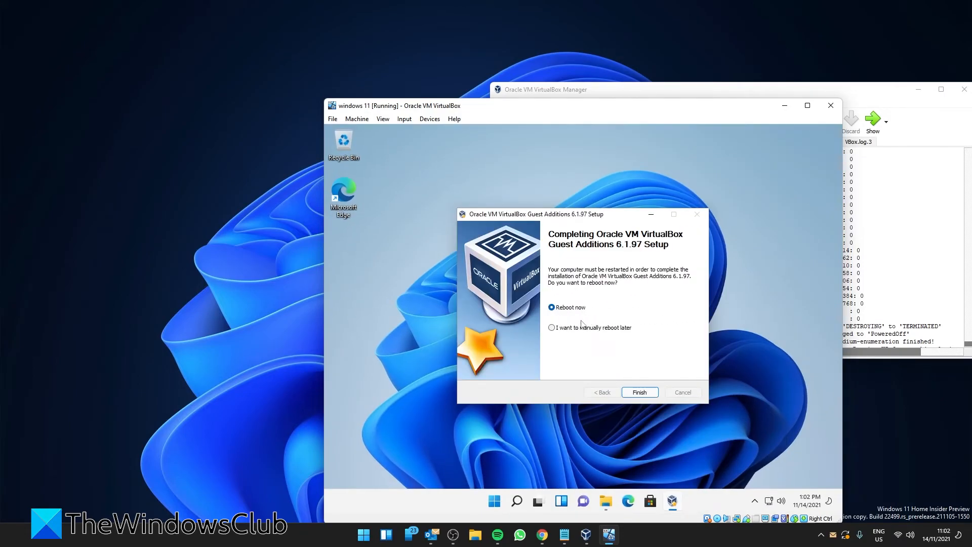
pyautogui.click(639, 392)
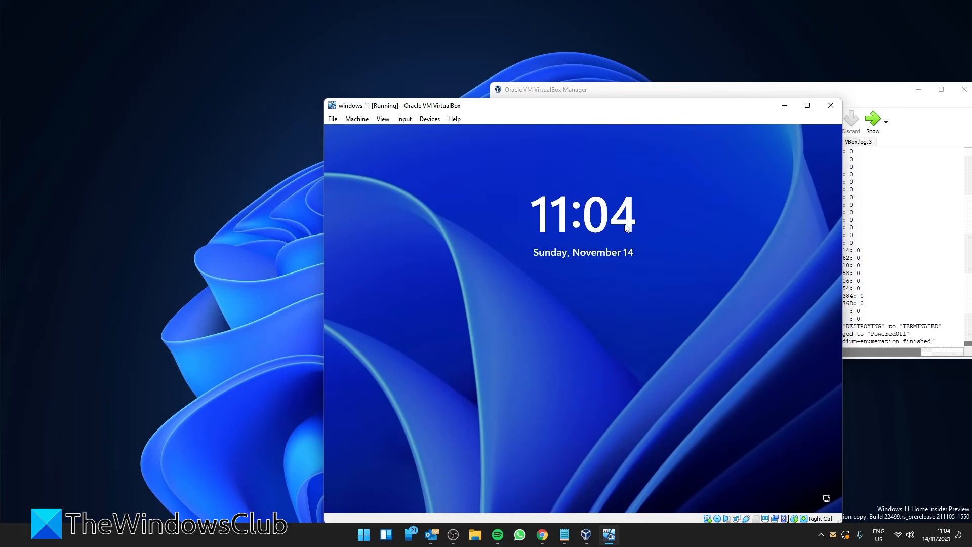
# Dismiss the lock screen and enter the four-digit PIN to reach the desktop
pyautogui.click(620, 329)
pyautogui.write('••••')
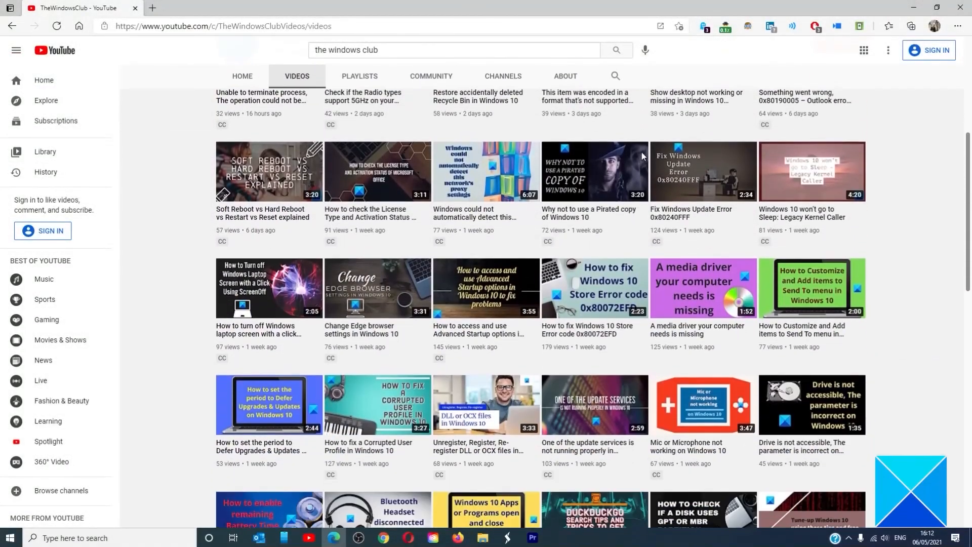
pyautogui.scroll(-10, 642, 152)
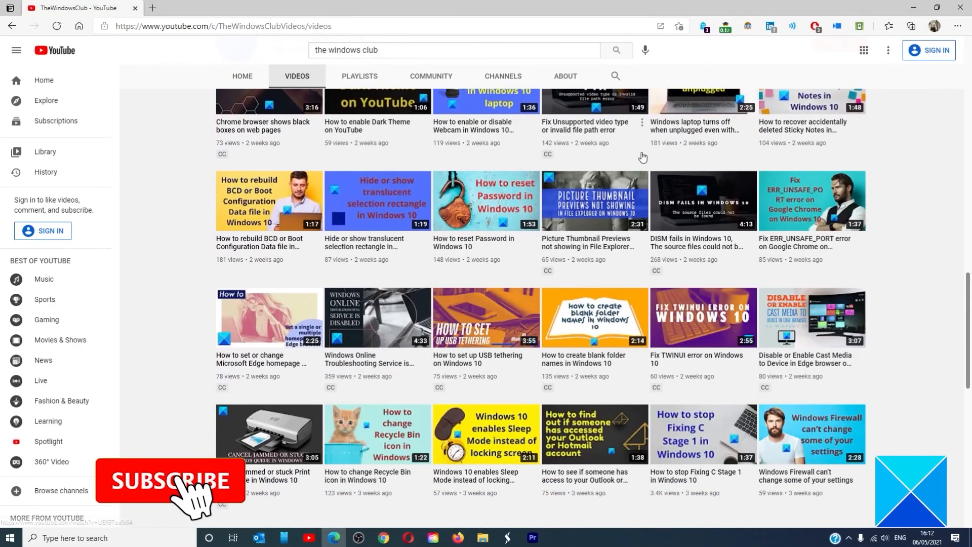
pyautogui.scroll(5, 642, 157)
pyautogui.scroll(8, 642, 157)
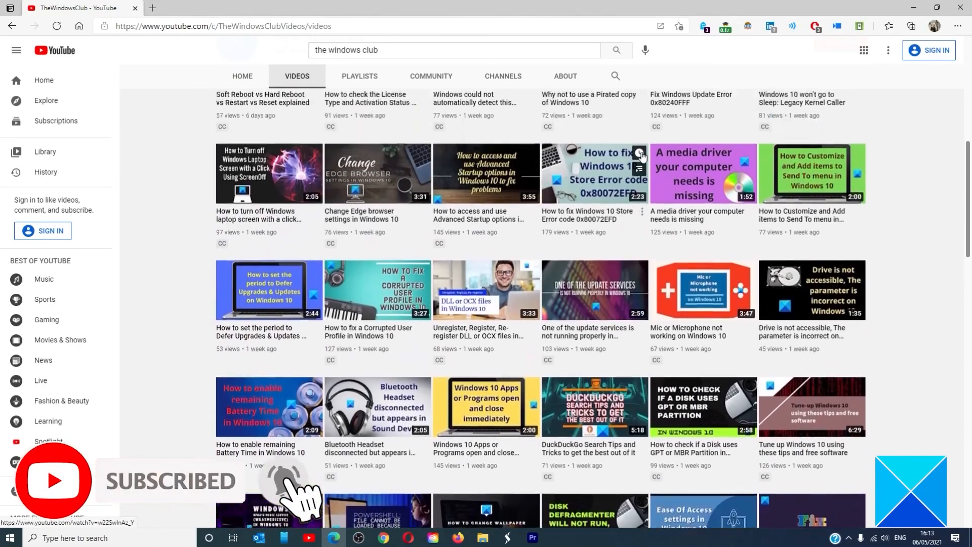